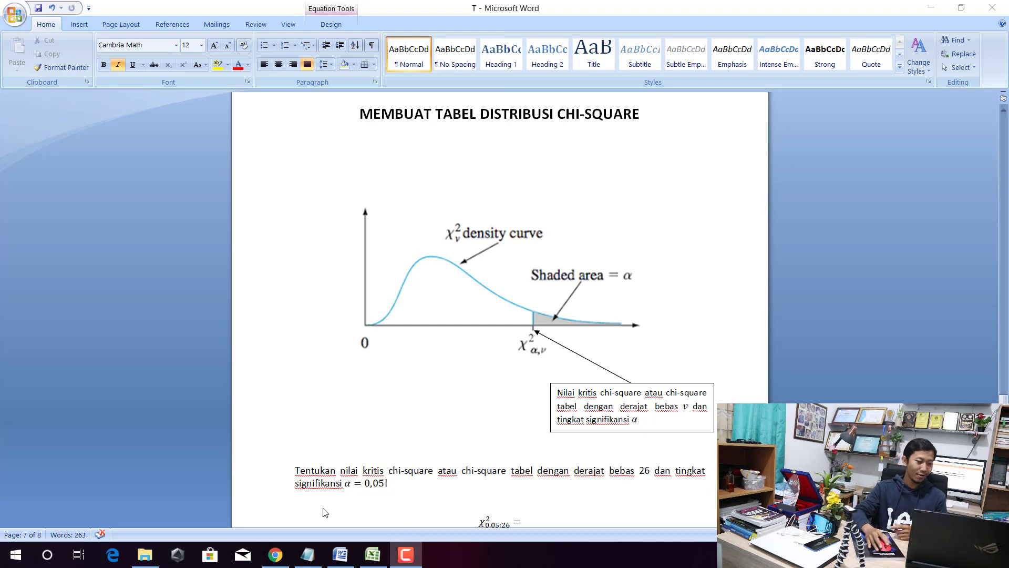
- Leave the Word df 26 question and bring up the Google results for 'chi square table pdf'
click(277, 561)
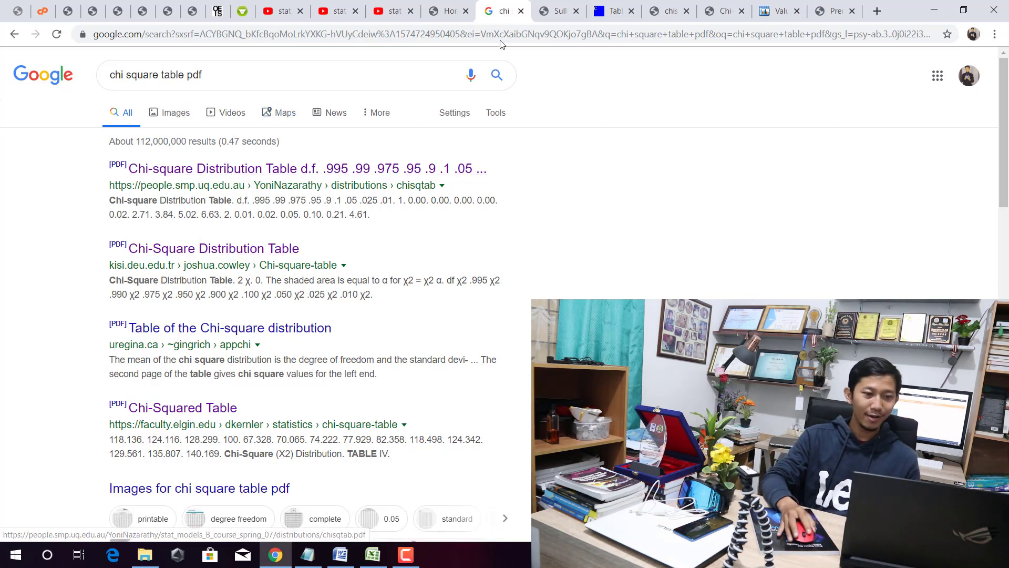
- Look through the open chi-square table PDFs, ending on chisqtab.pdf with its df 26 row
key(ctrl+Tab)
scroll(369, 213, down, 3)
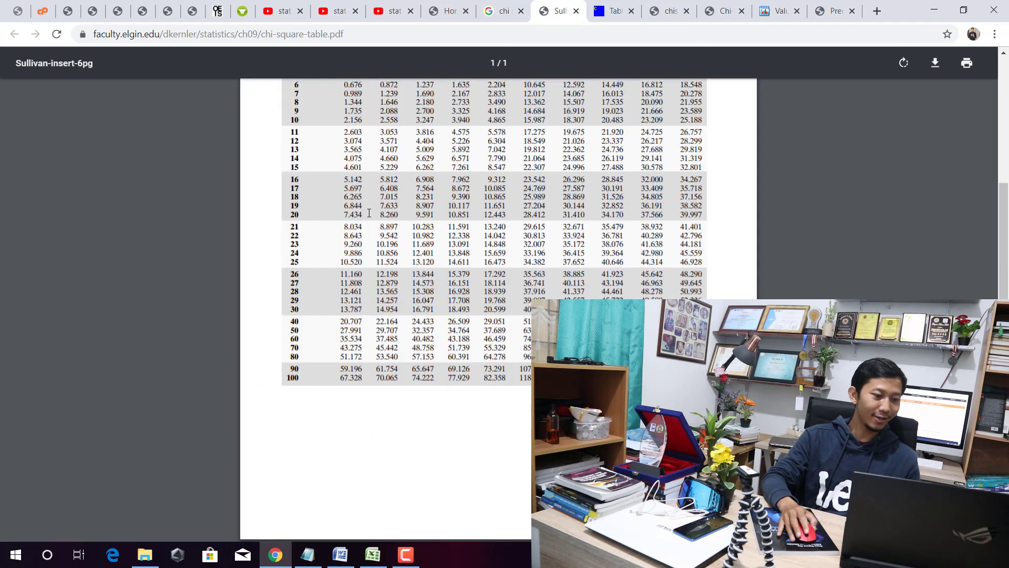
scroll(369, 213, up, 3)
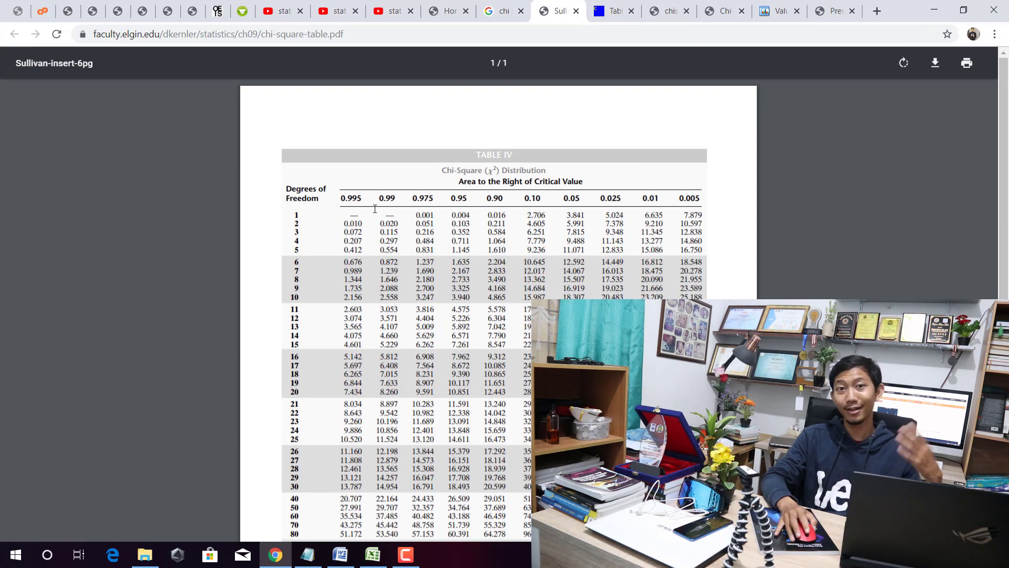
scroll(376, 206, down, 2)
scroll(378, 210, up, 2)
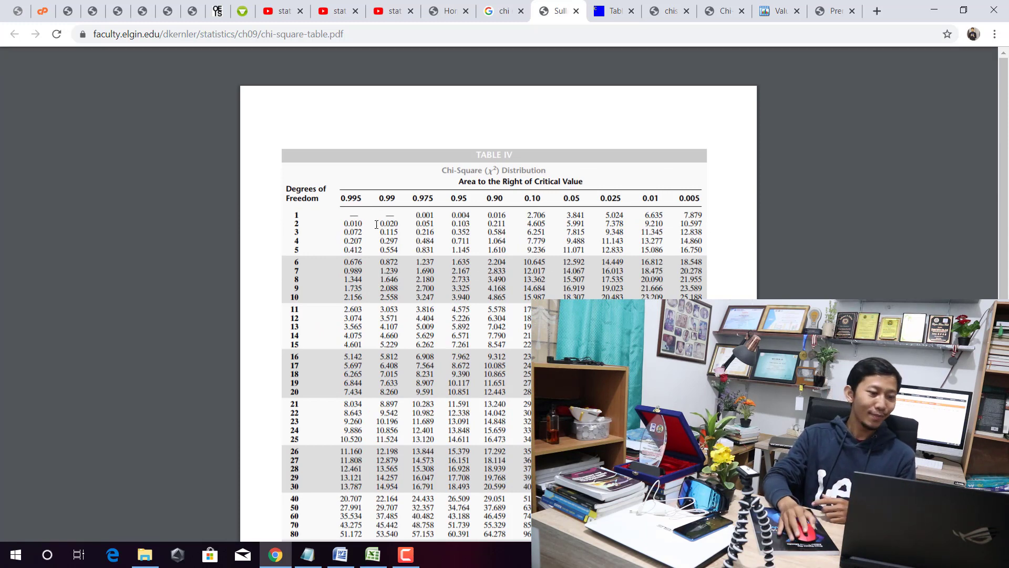
scroll(376, 213, down, 2)
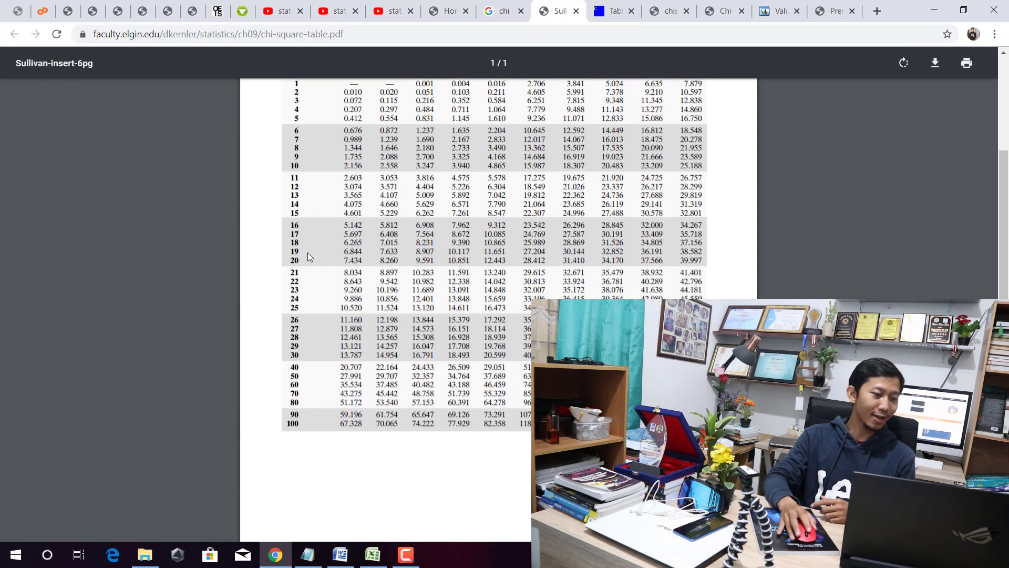
scroll(294, 415, up, 2)
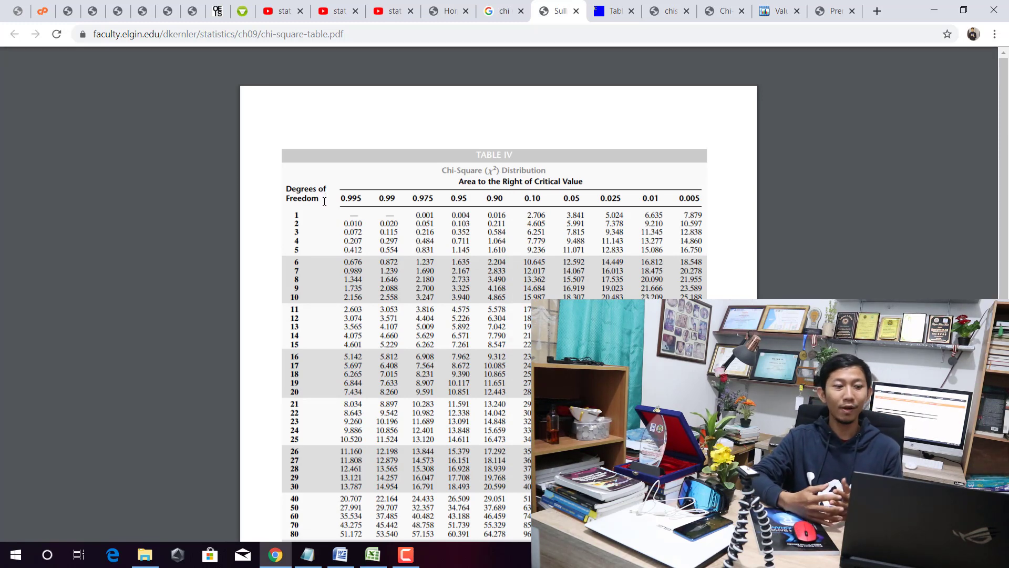
scroll(312, 338, down, 2)
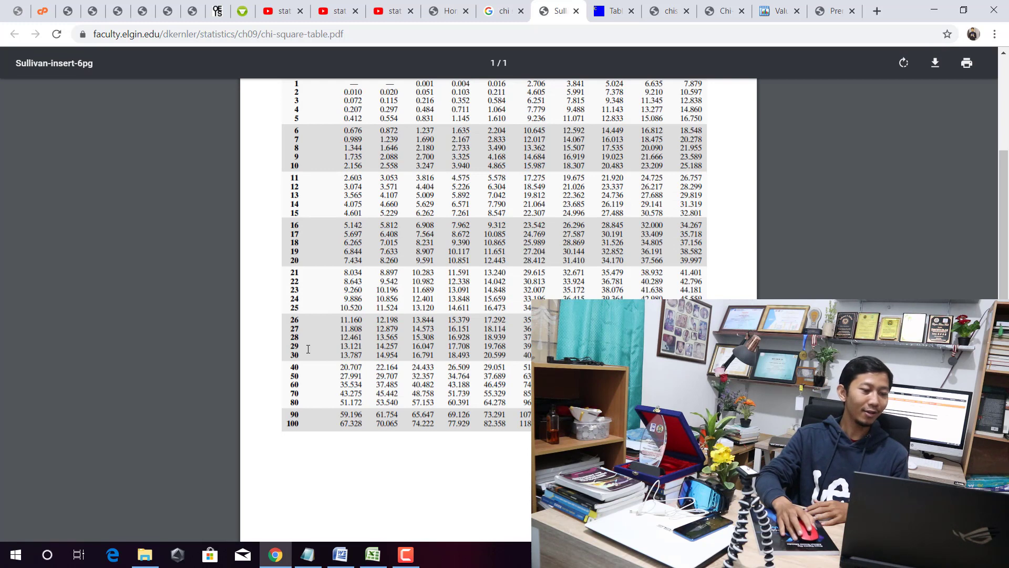
scroll(307, 368, up, 2)
click(614, 10)
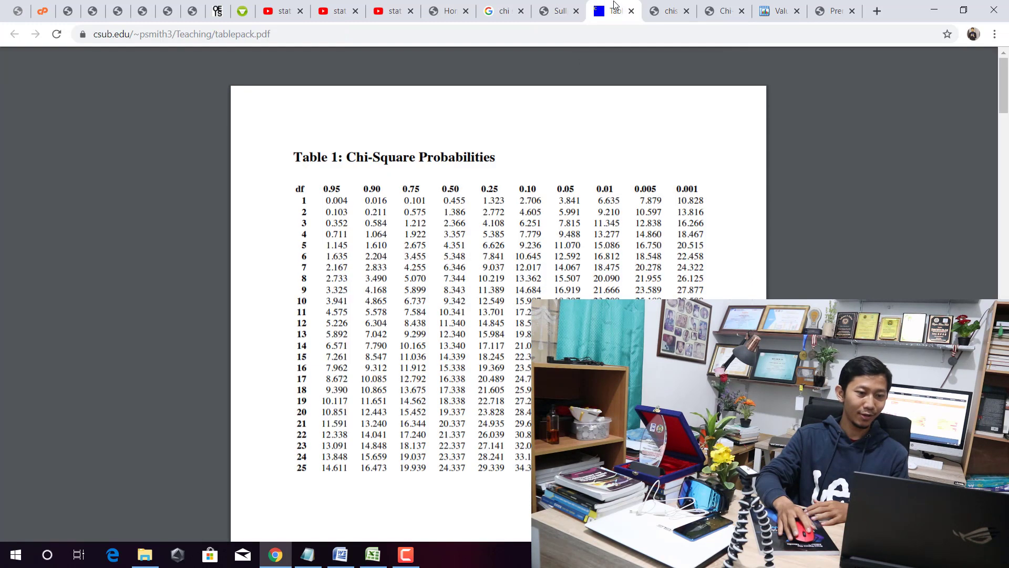
click(662, 9)
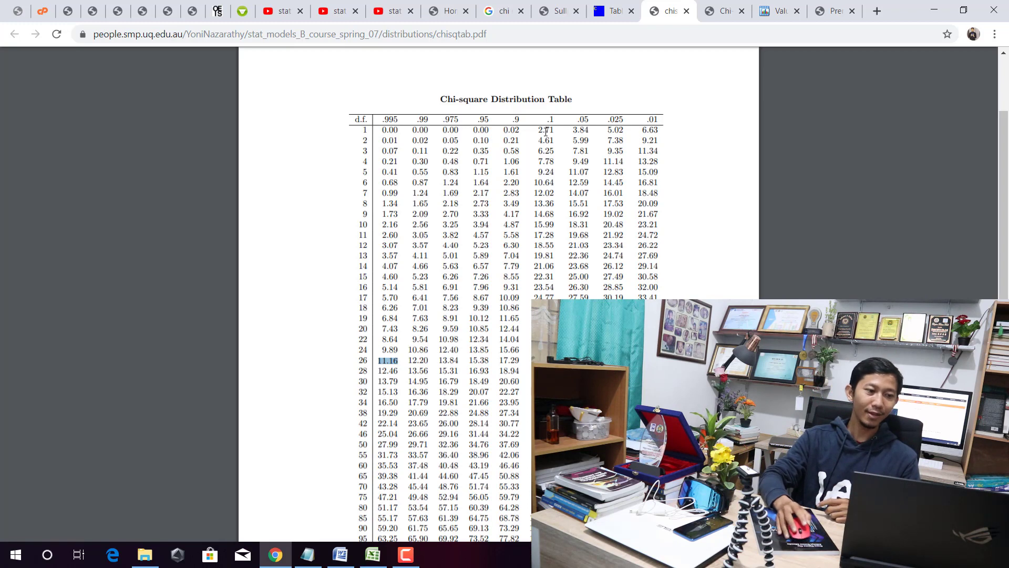
- Browse the stat komat YouTube search results, playlists and videos pages
click(274, 12)
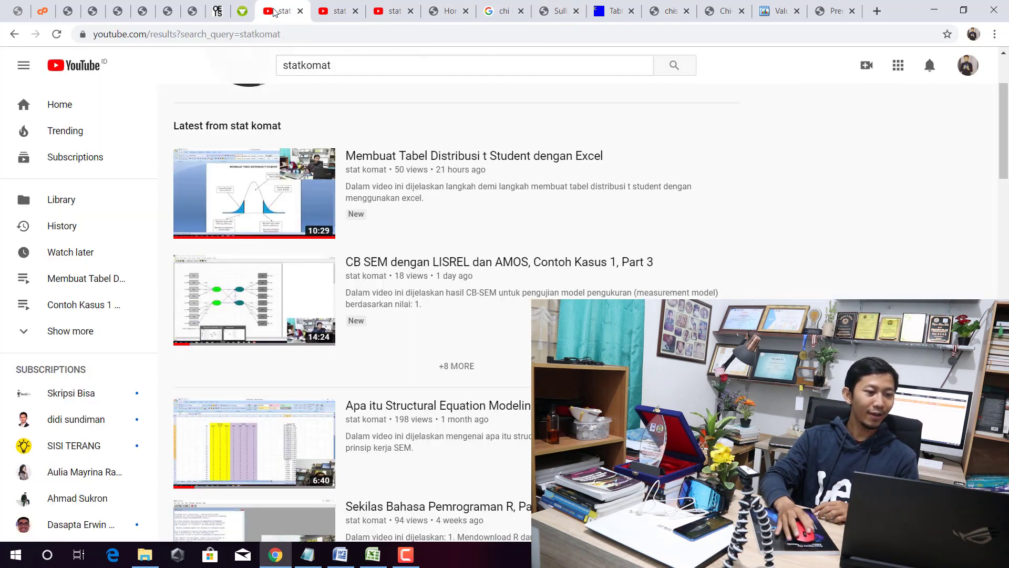
scroll(331, 90, up, 3)
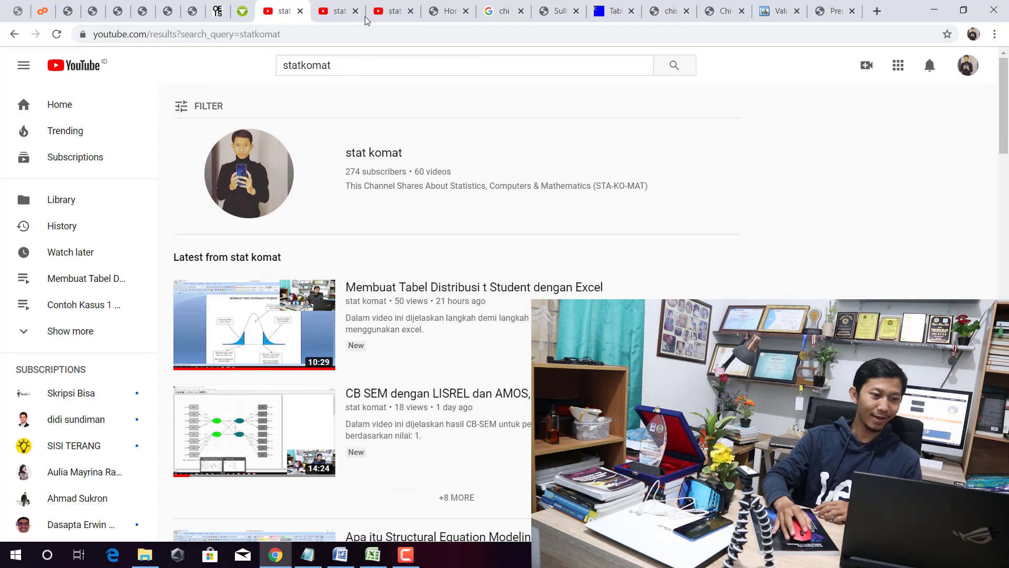
click(338, 13)
click(386, 9)
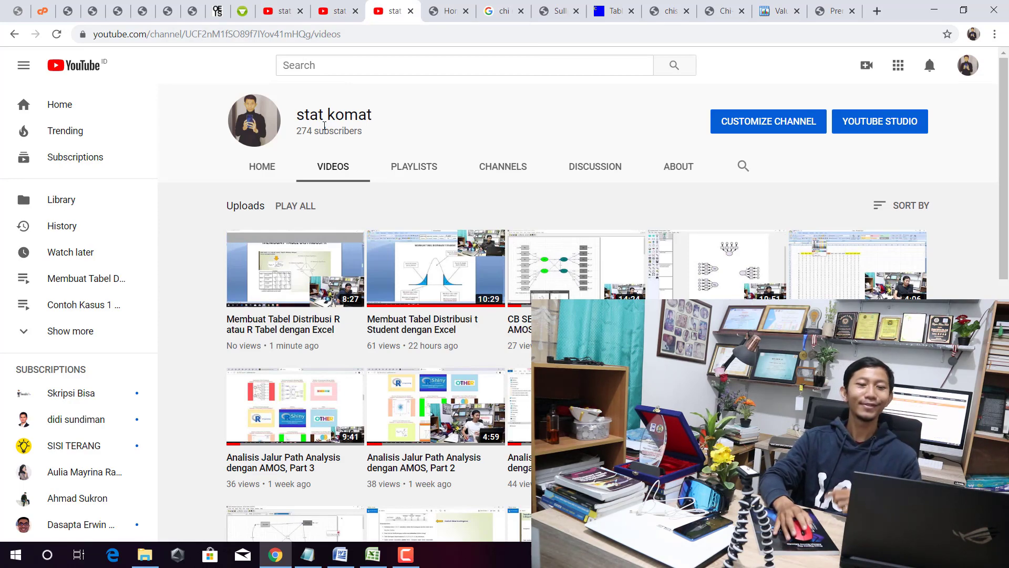
- Scroll through the statkomat.com website, then minimize Chrome to bring Word back
click(442, 6)
scroll(945, 272, up, 5)
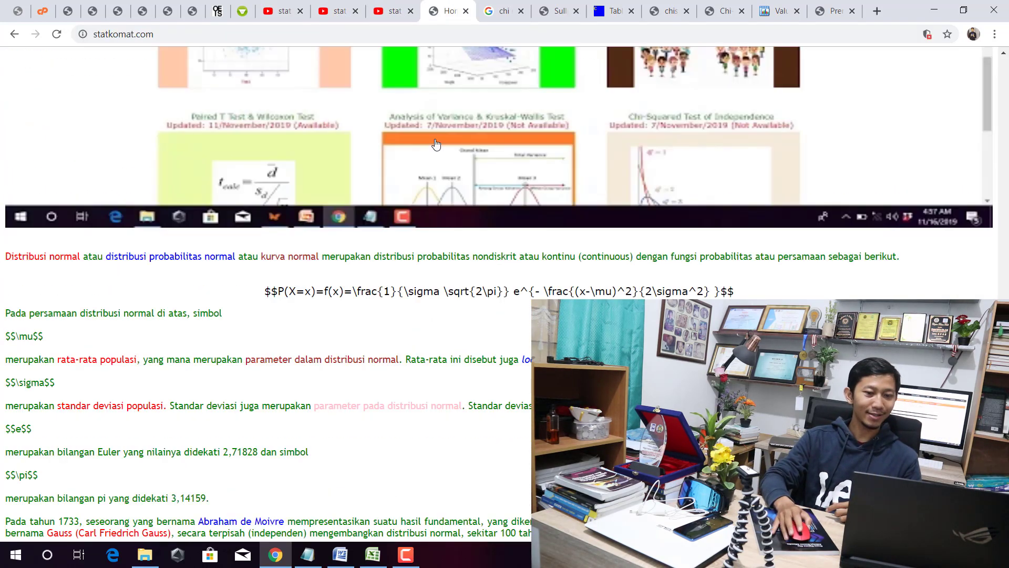
scroll(945, 272, up, 5)
scroll(944, 272, up, 5)
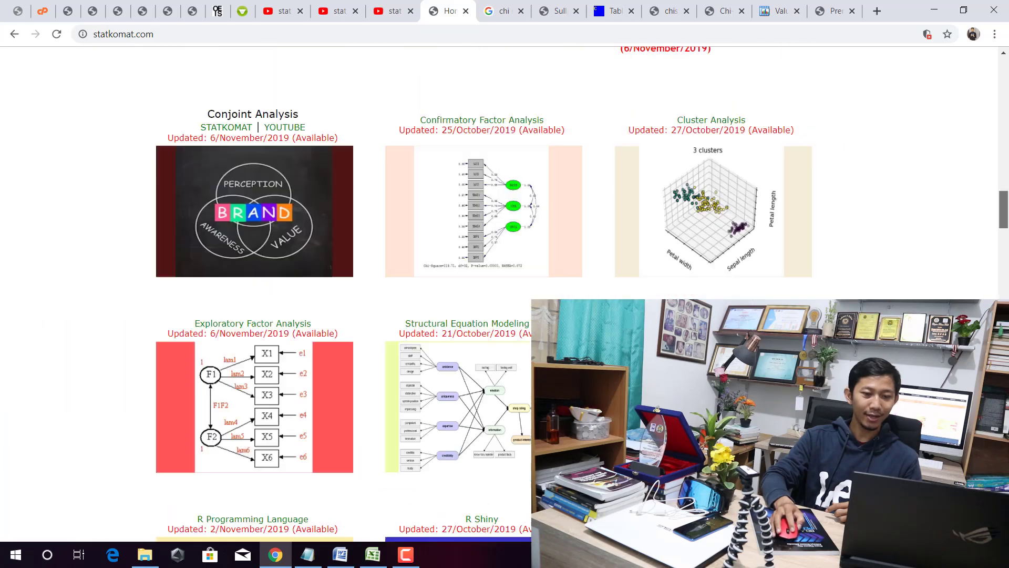
scroll(789, 237, up, 5)
scroll(673, 200, up, 2)
scroll(606, 205, up, 1)
scroll(607, 205, down, 5)
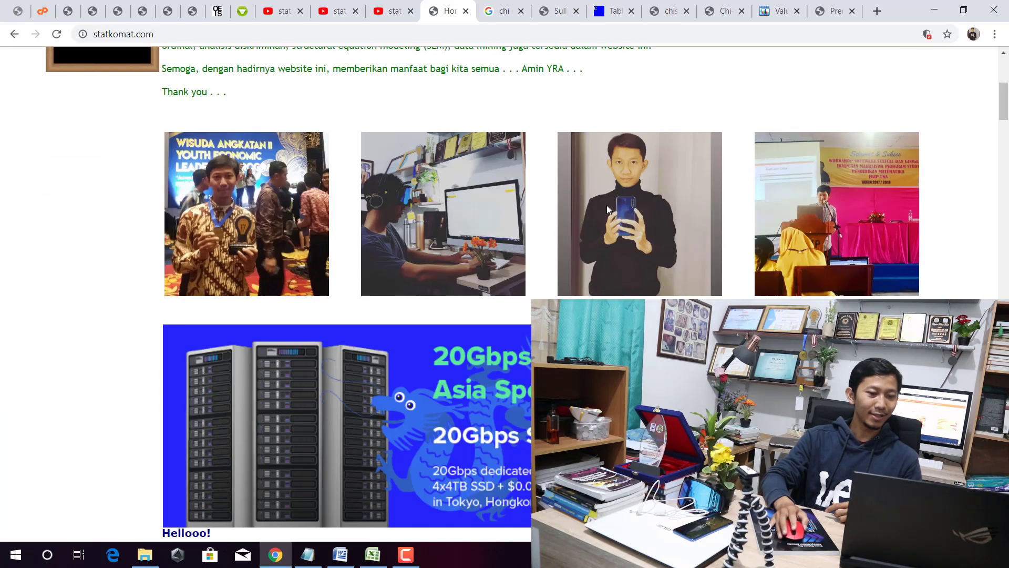
scroll(607, 205, down, 5)
scroll(598, 219, down, 5)
scroll(597, 220, down, 5)
scroll(594, 219, down, 3)
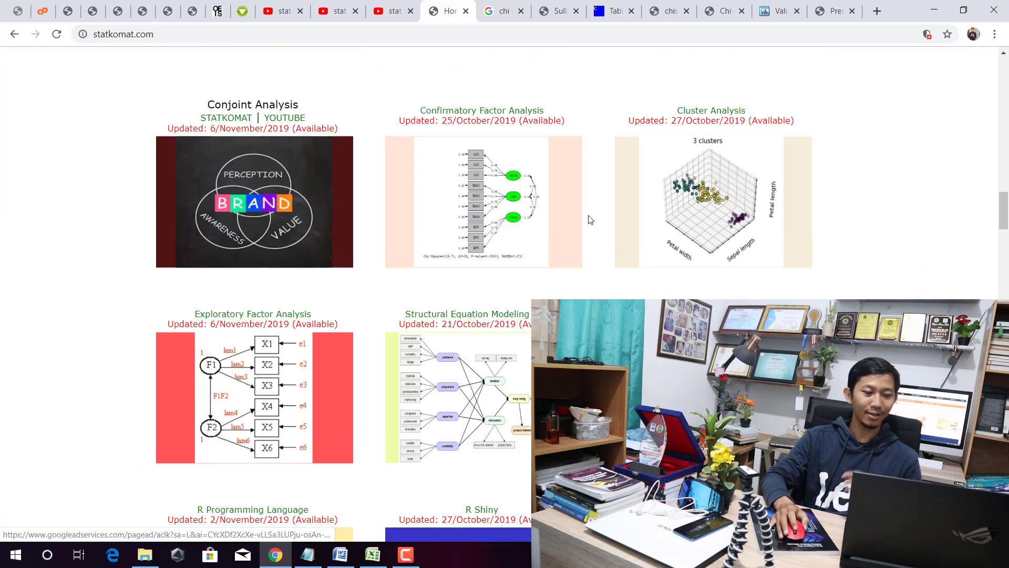
scroll(593, 219, down, 2)
scroll(591, 219, down, 2)
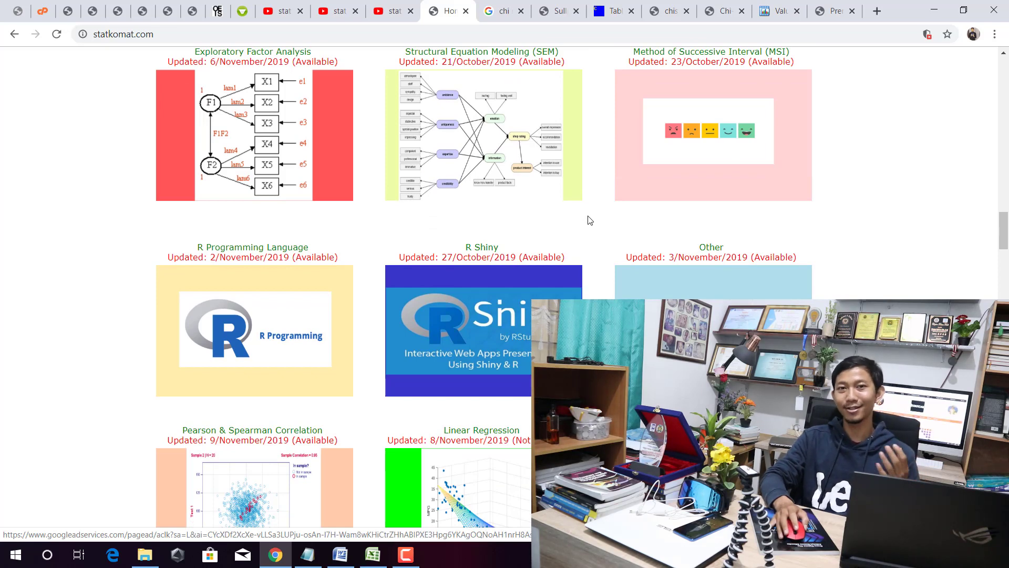
click(934, 10)
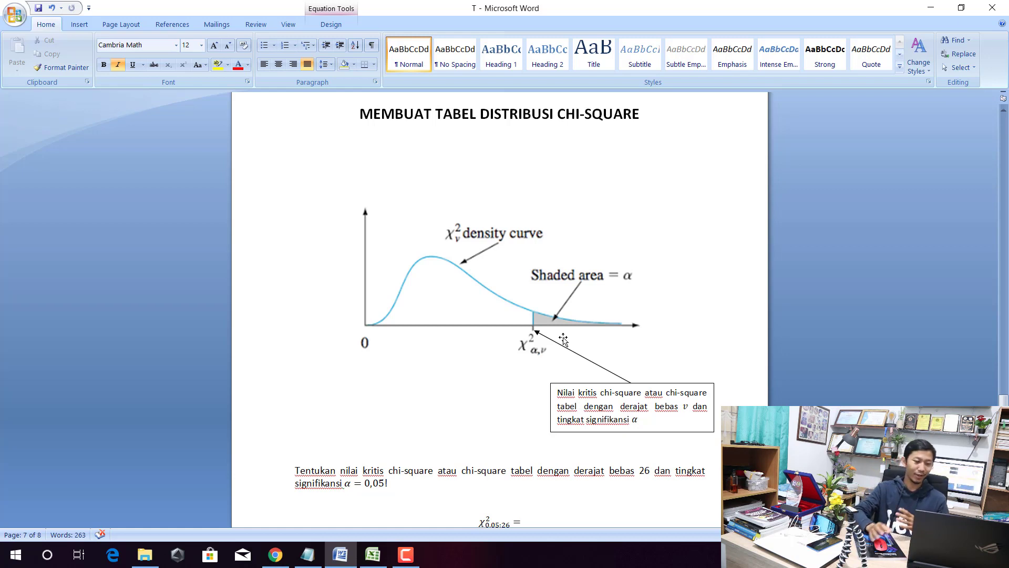
scroll(563, 339, down, 2)
scroll(496, 359, down, 3)
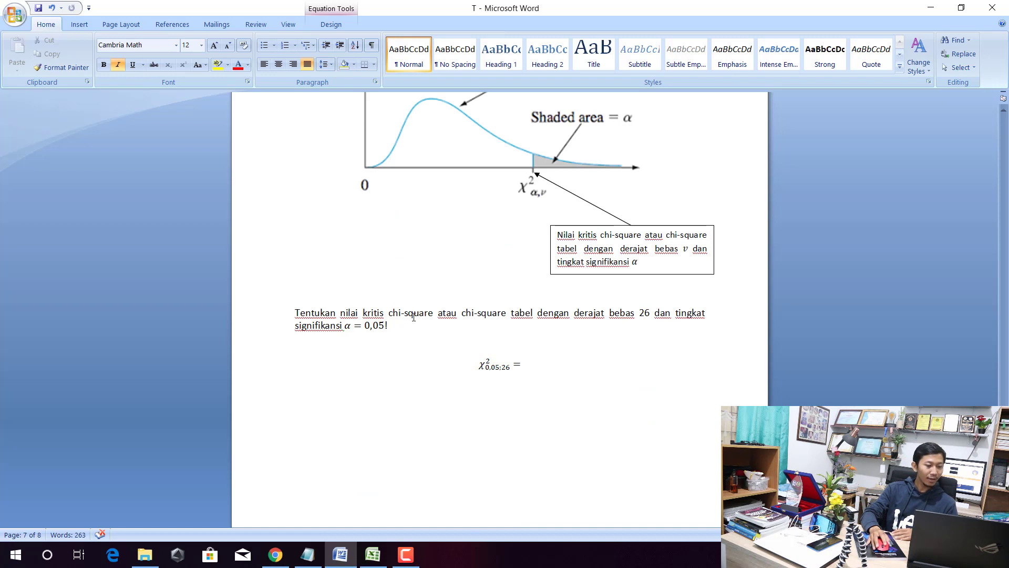
drag(418, 316, 525, 311)
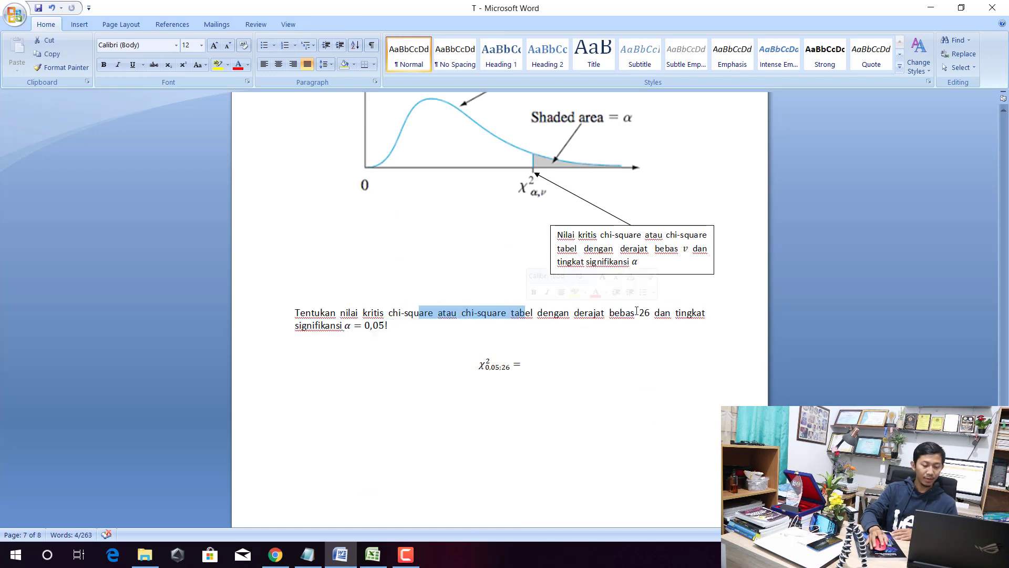
drag(638, 314, 650, 316)
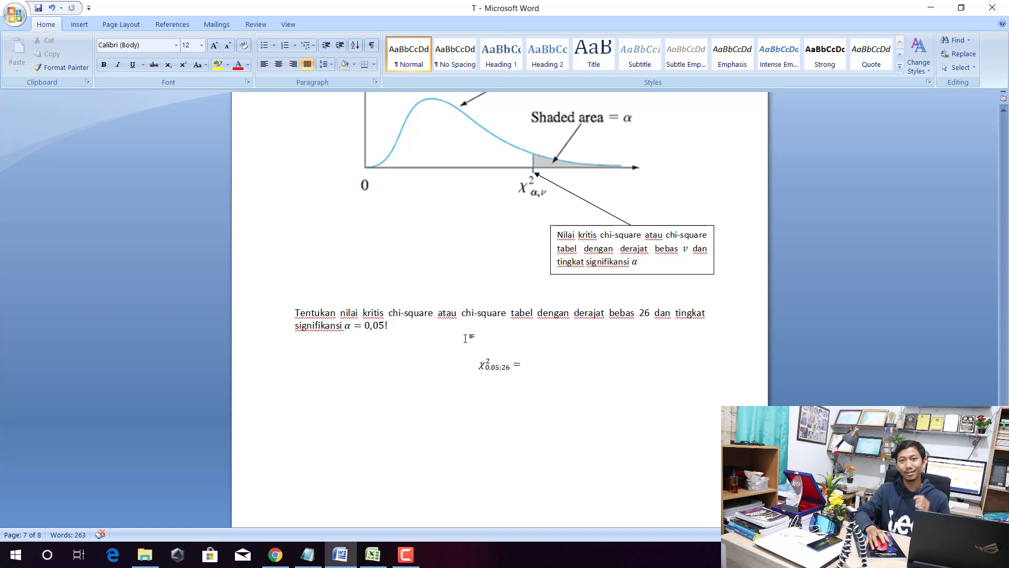
- In the Distribusi t workbook, add 0.995 as a new alpha header in M8, then move to J9
click(373, 555)
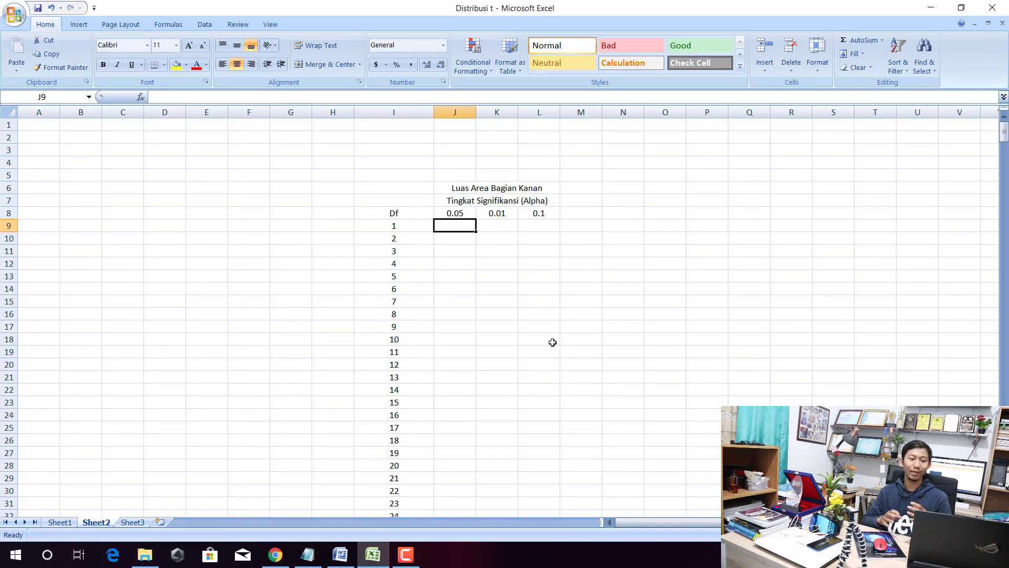
click(585, 213)
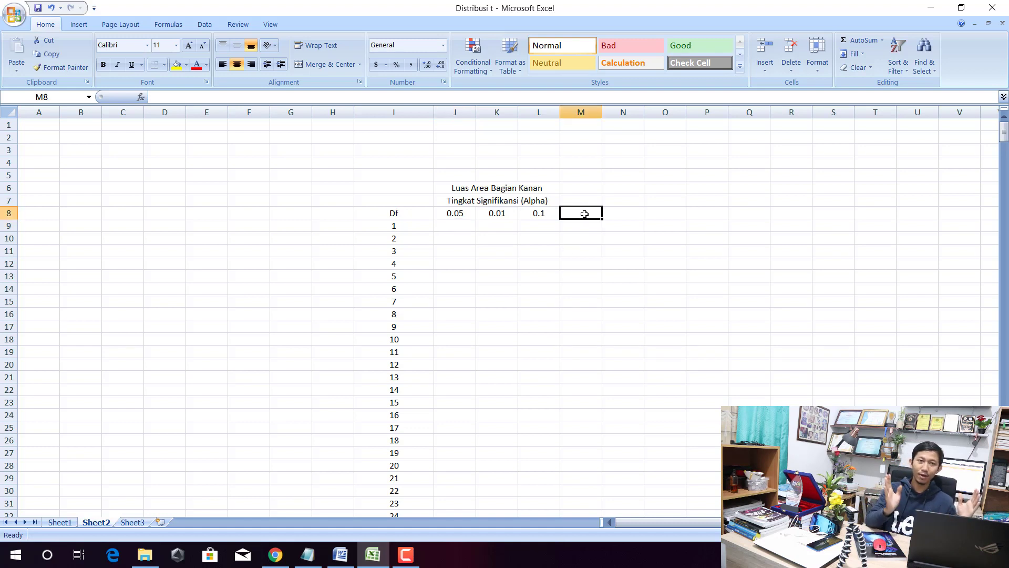
text(0.99)
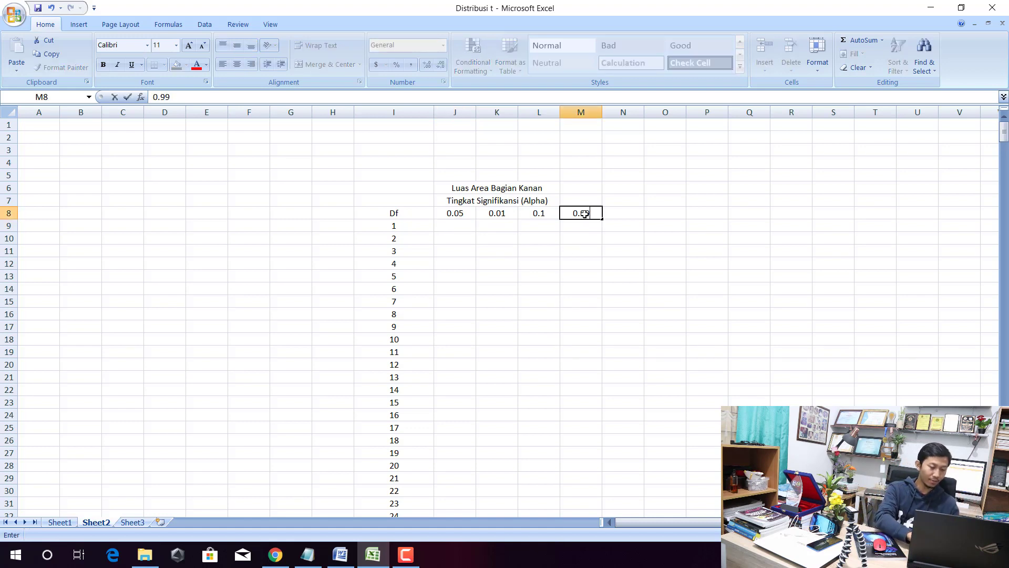
text(5)
key(Return)
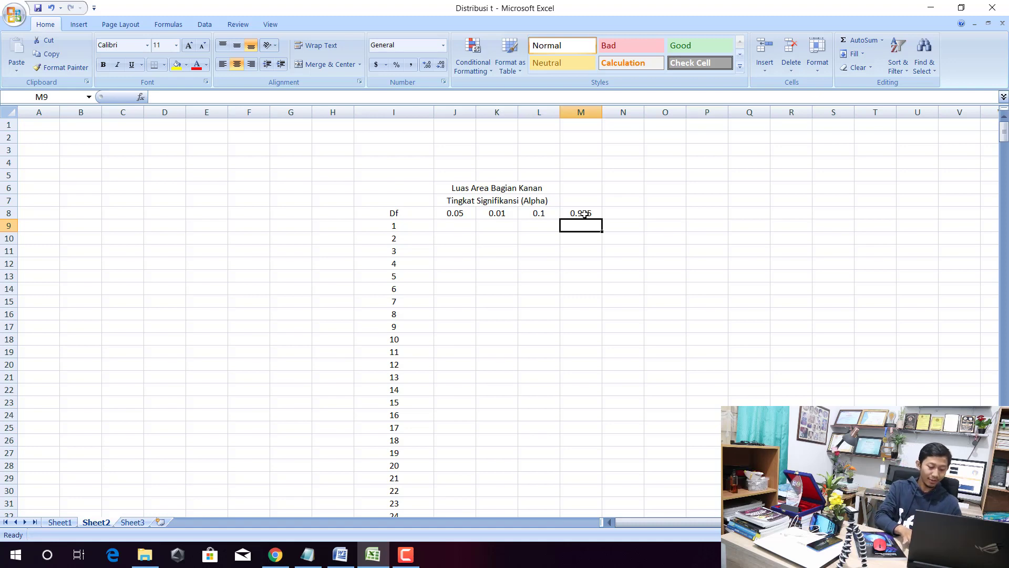
key(Left)
key(Left)
key(Left)
- Enter =CHIINV(0.05,I9) in J9, giving 3.841459 for df 1
text(=)
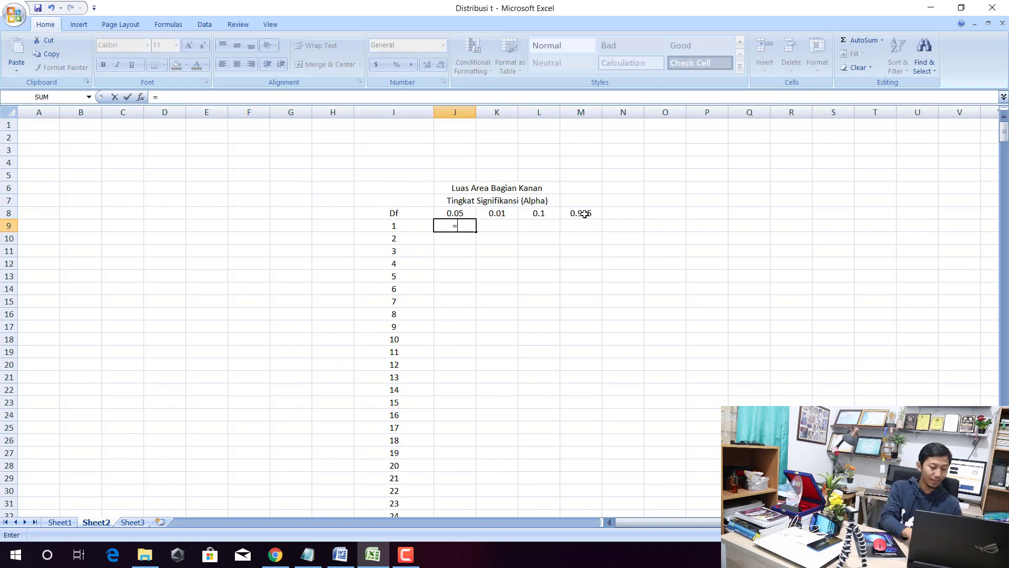
text(CH)
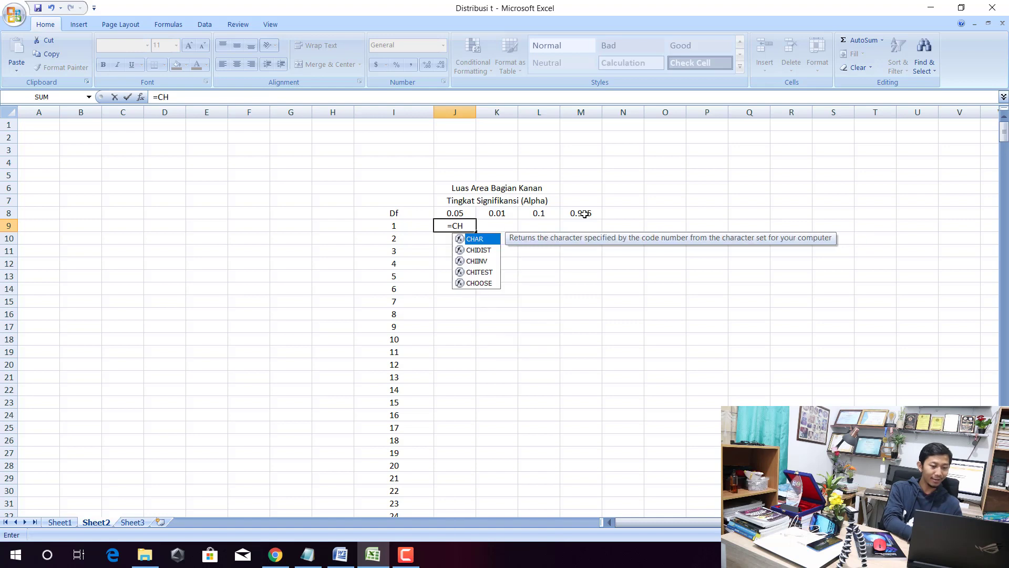
text(I)
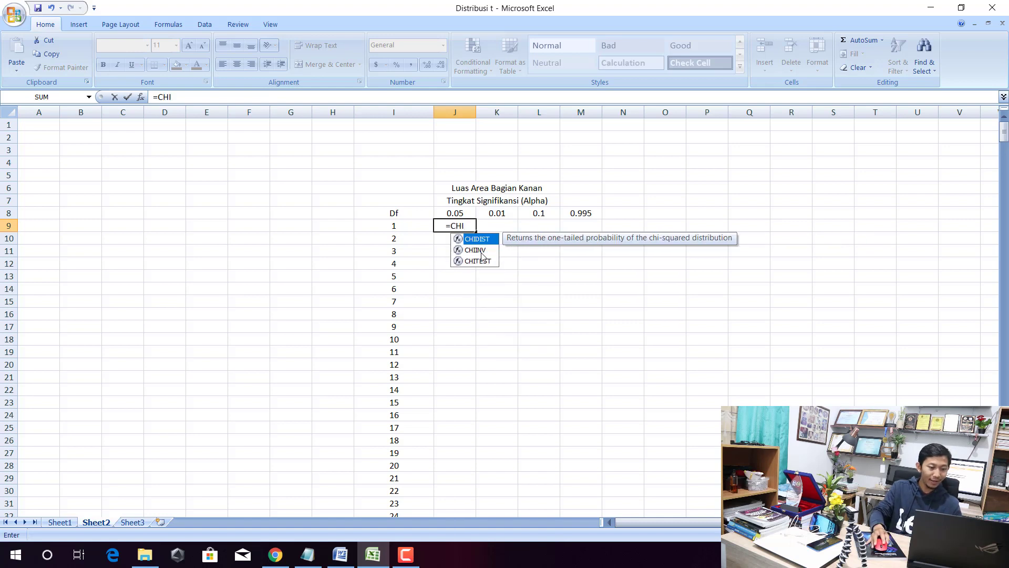
click(482, 254)
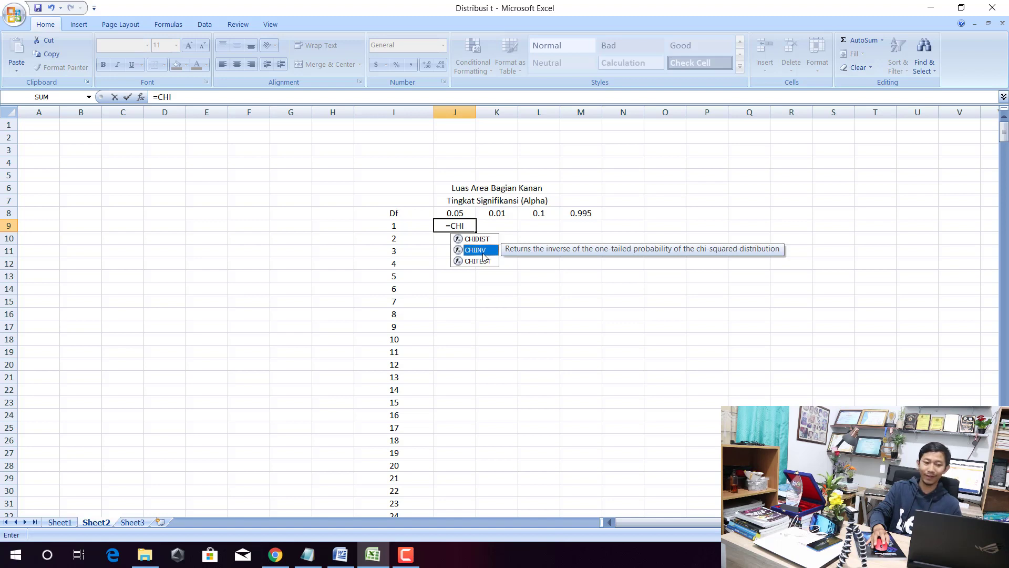
double_click(483, 250)
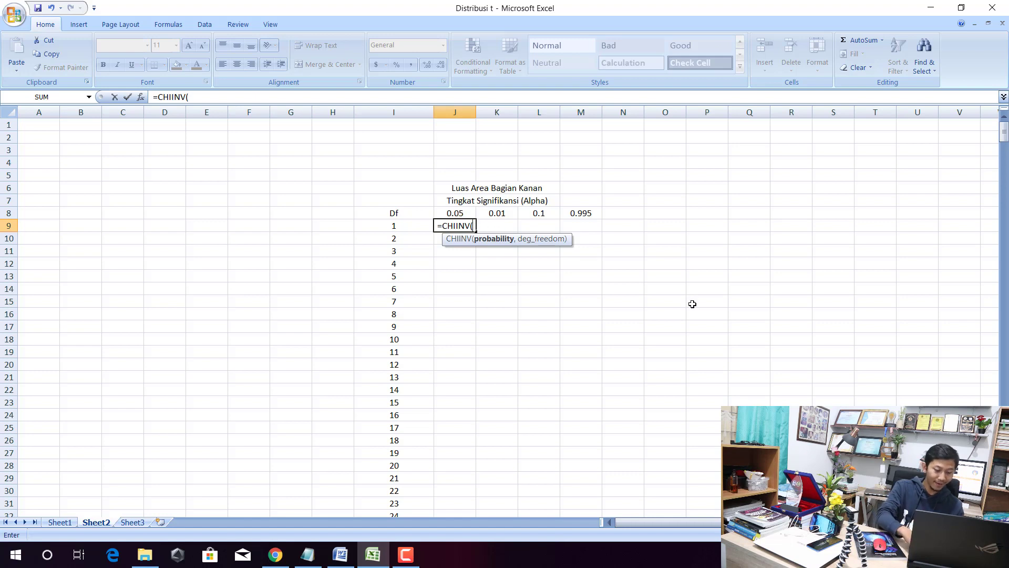
text(0)
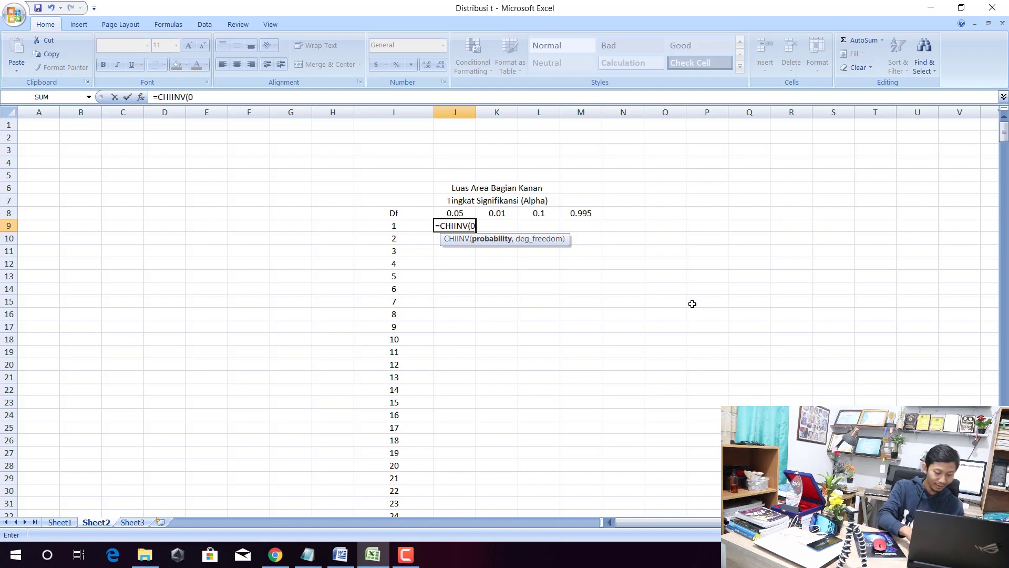
text(.05)
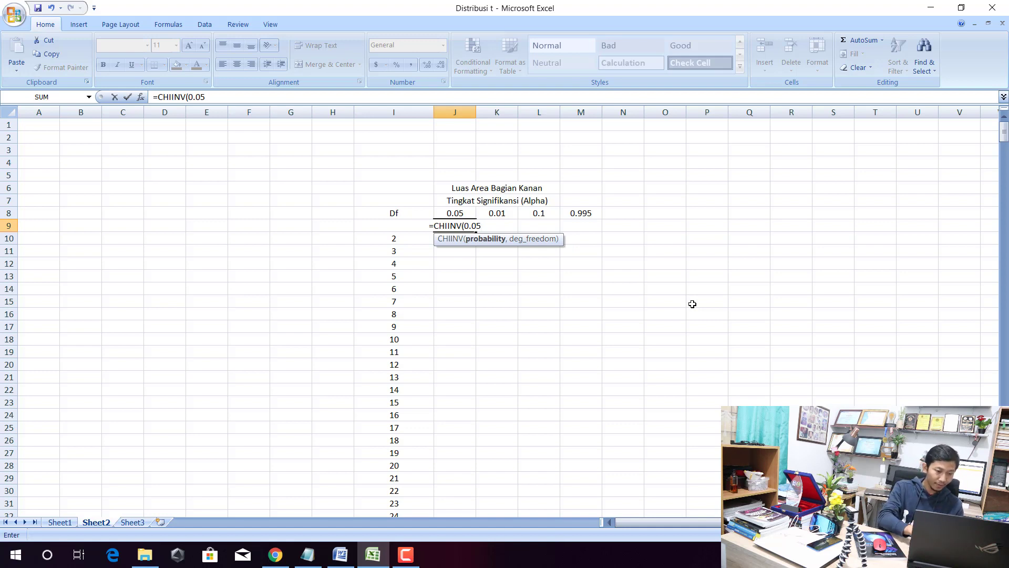
text(,)
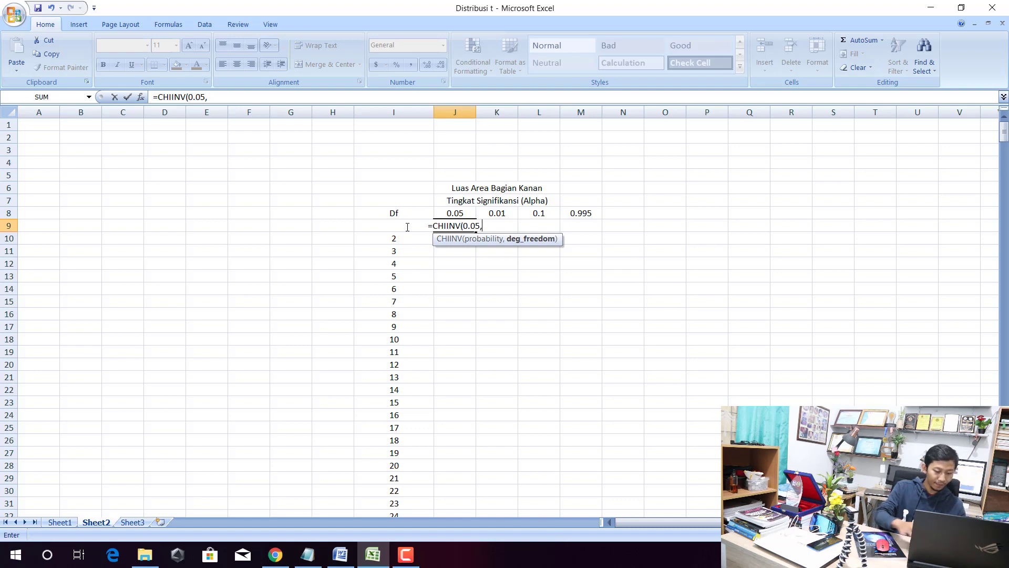
text(I9)
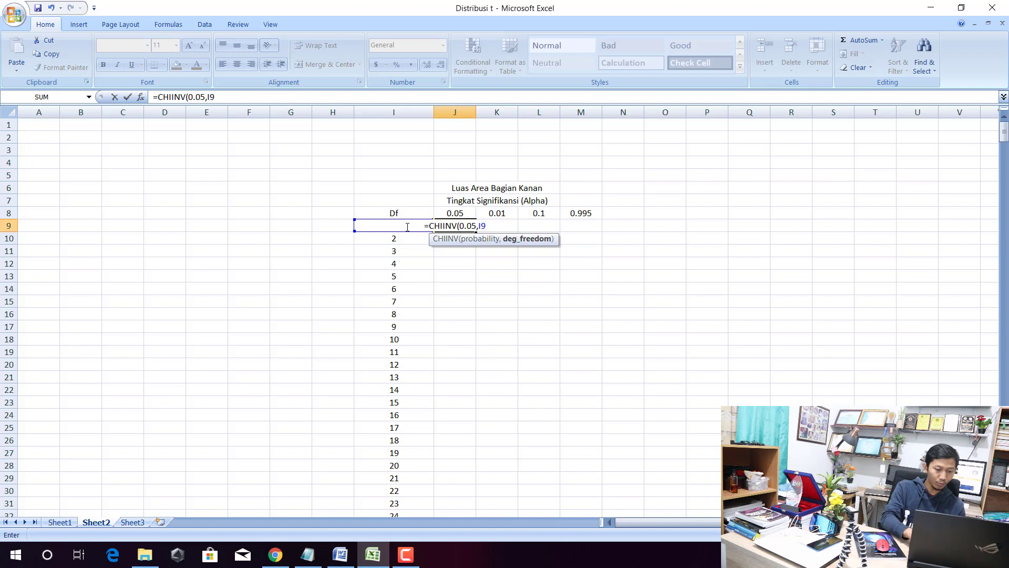
text())
key(Return)
key(Up)
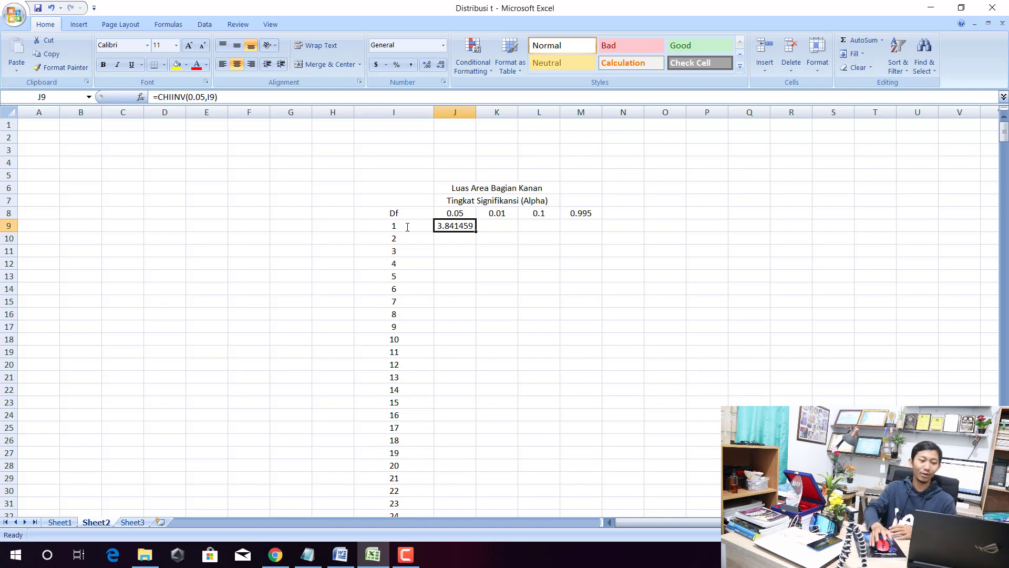
- Fill the J9 formula down column J to row 572
mouse_move(475, 230)
mouse_down()
mouse_move(535, 565)
mouse_move(547, 497)
mouse_up()
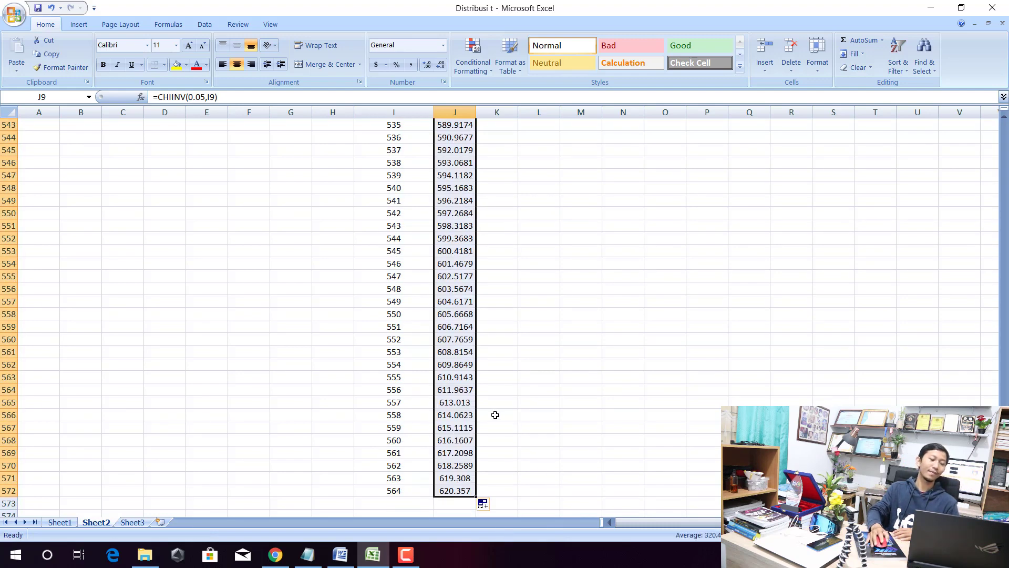
scroll(476, 411, down, 3)
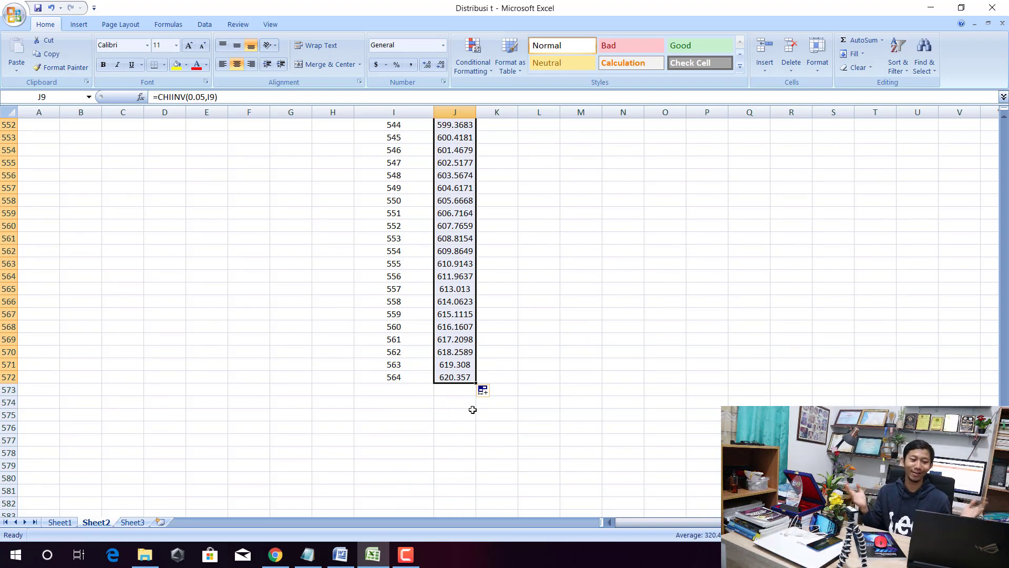
scroll(454, 315, up, 20)
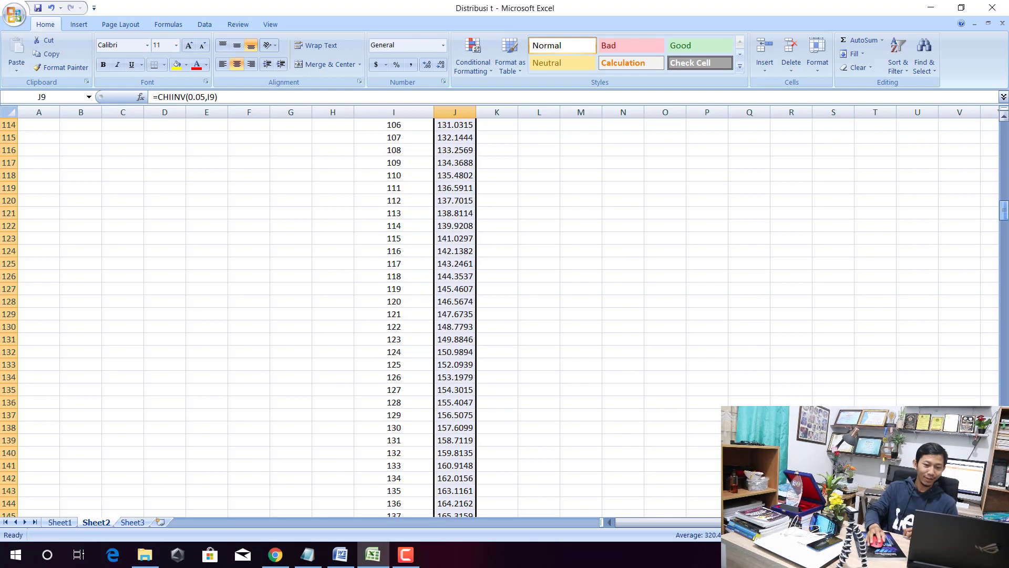
scroll(455, 315, up, 15)
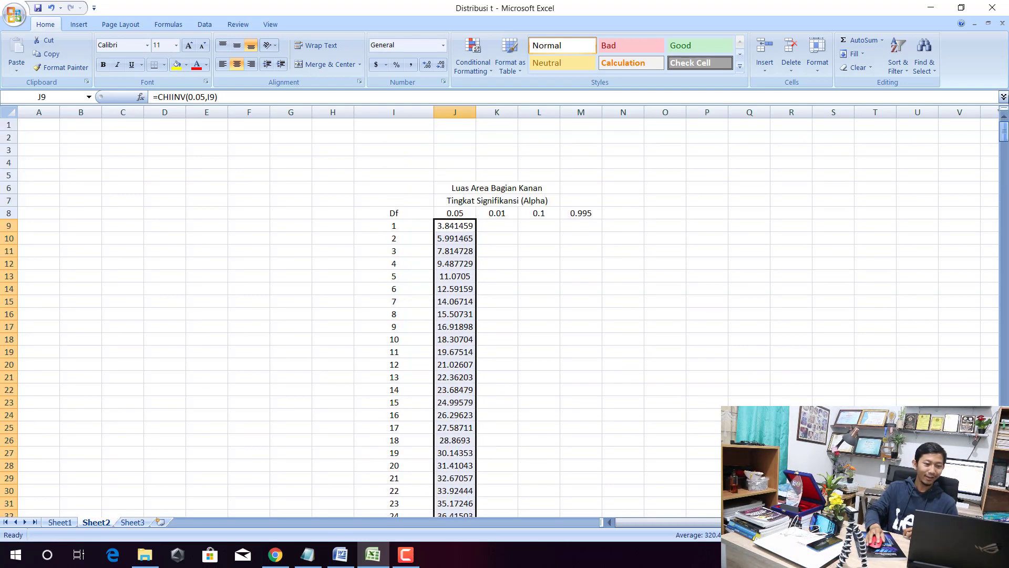
- Enter =CHIINV(0.01,I9) in K9, giving 6.634897 for df 1
click(494, 226)
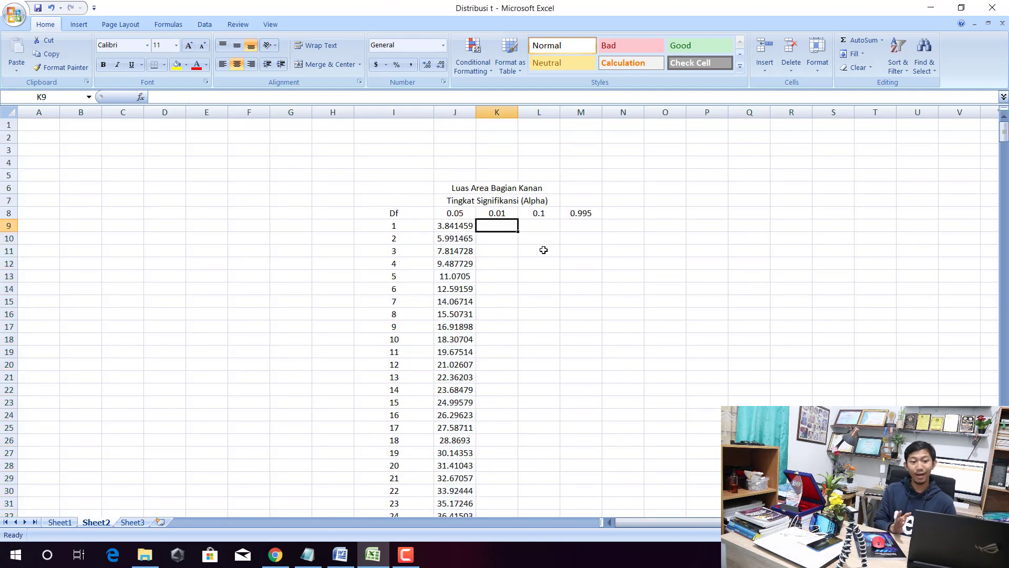
text(=)
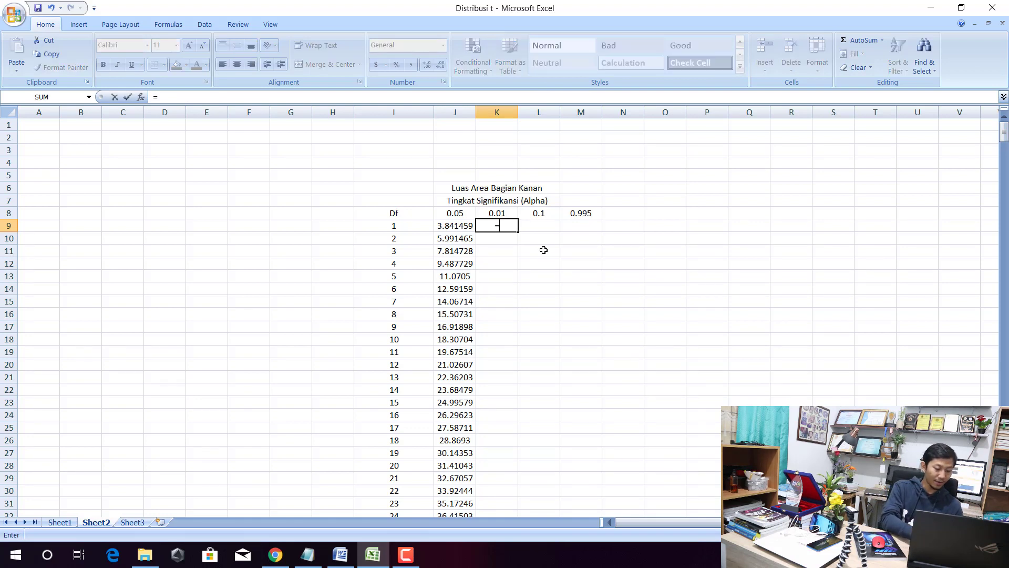
text(CHI)
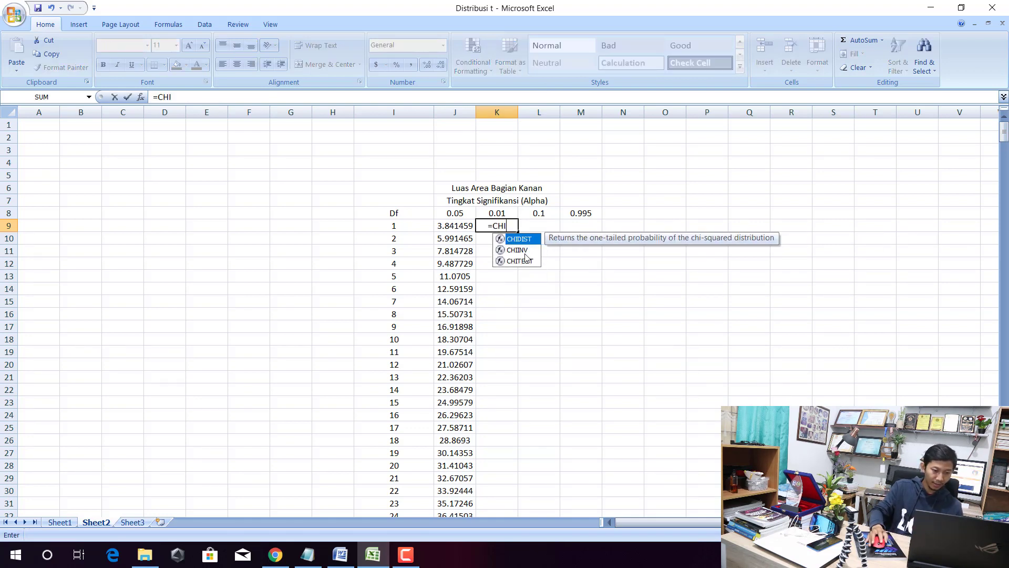
double_click(522, 251)
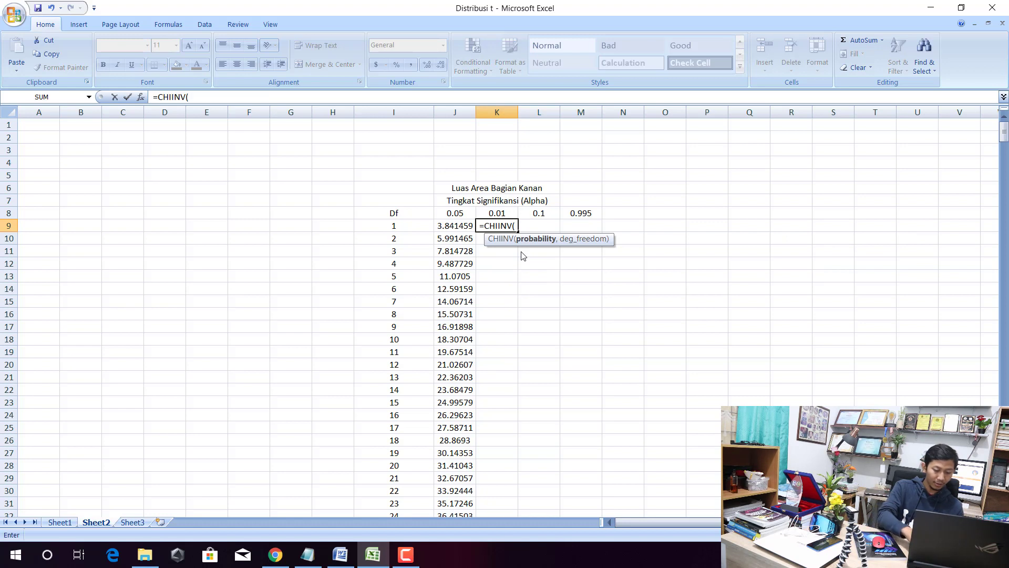
text(0.01)
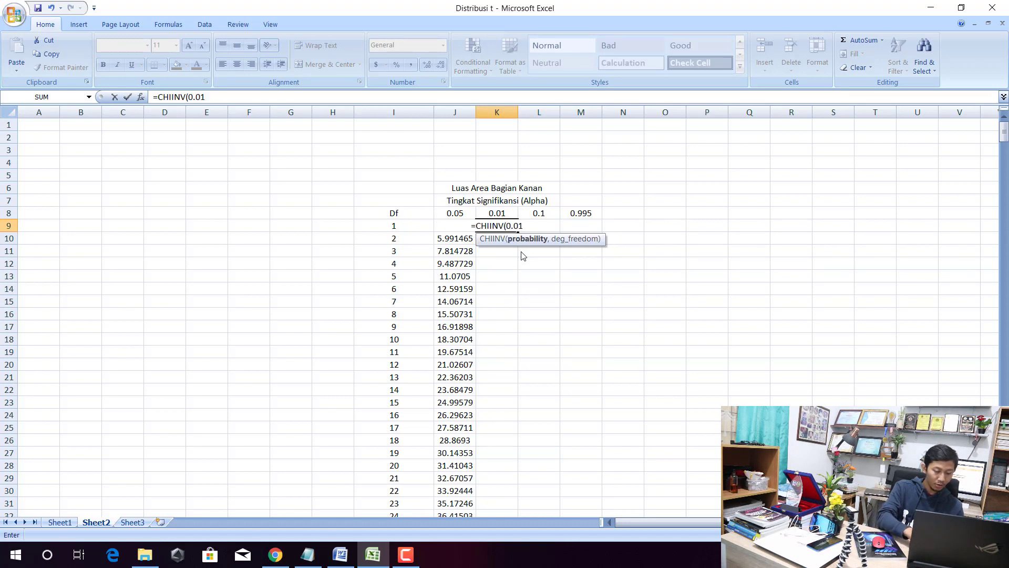
text(,)
click(384, 225)
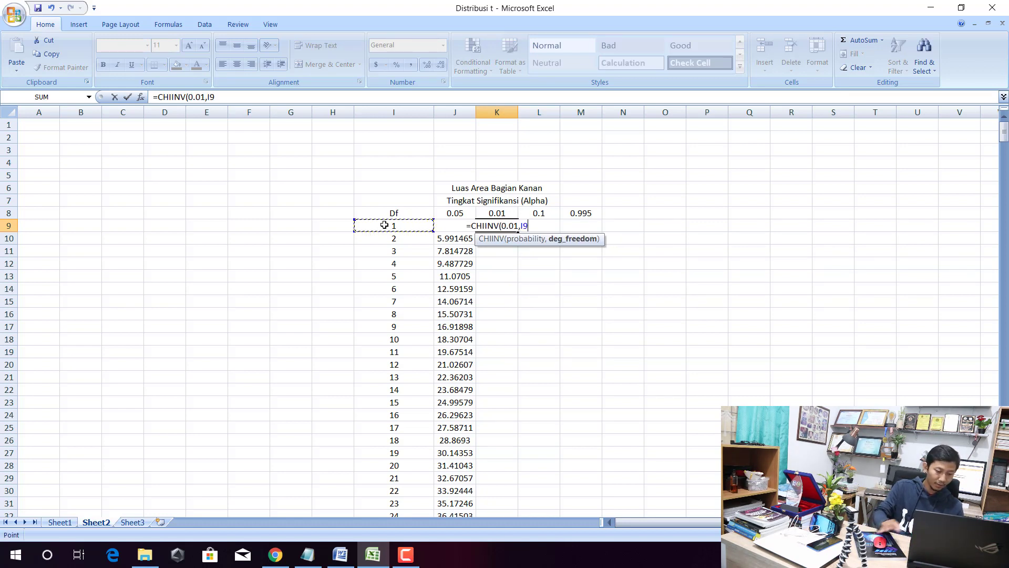
text())
key(Return)
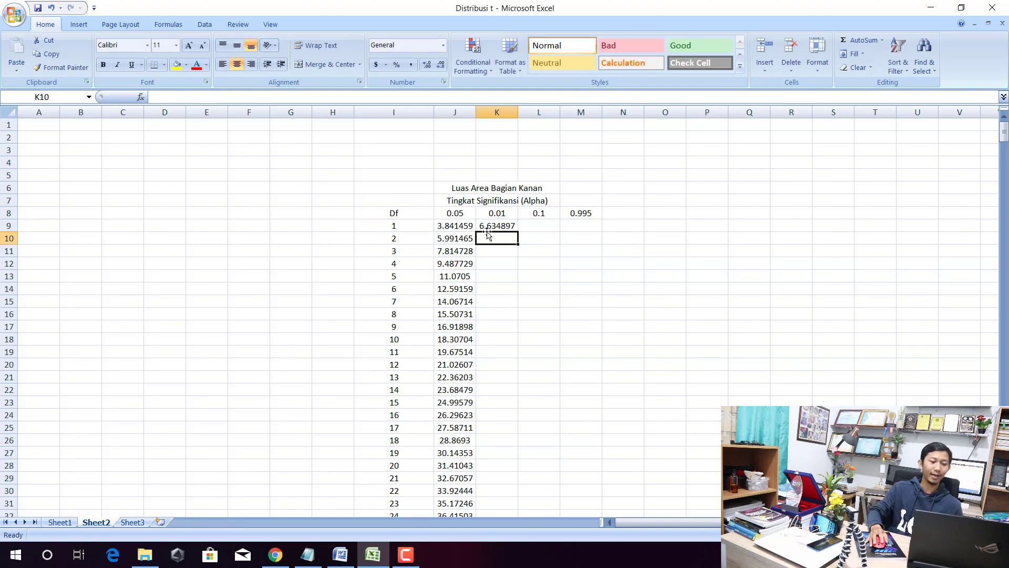
- Fill the K9 formula down to row 572, then select the values J9:K39
click(492, 225)
drag(519, 233, 582, 566)
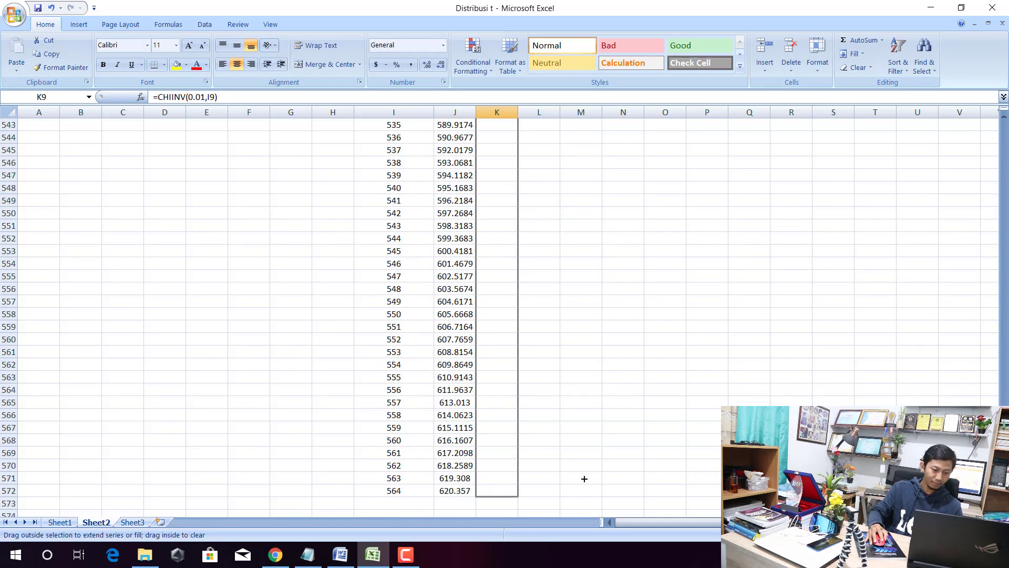
drag(582, 566, 589, 491)
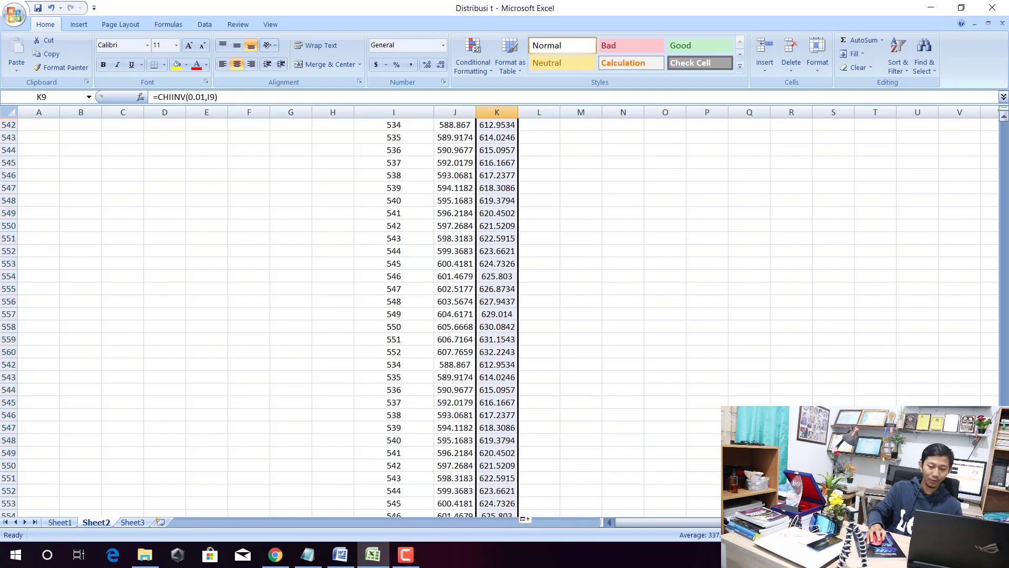
drag(1004, 473, 1004, 126)
click(581, 289)
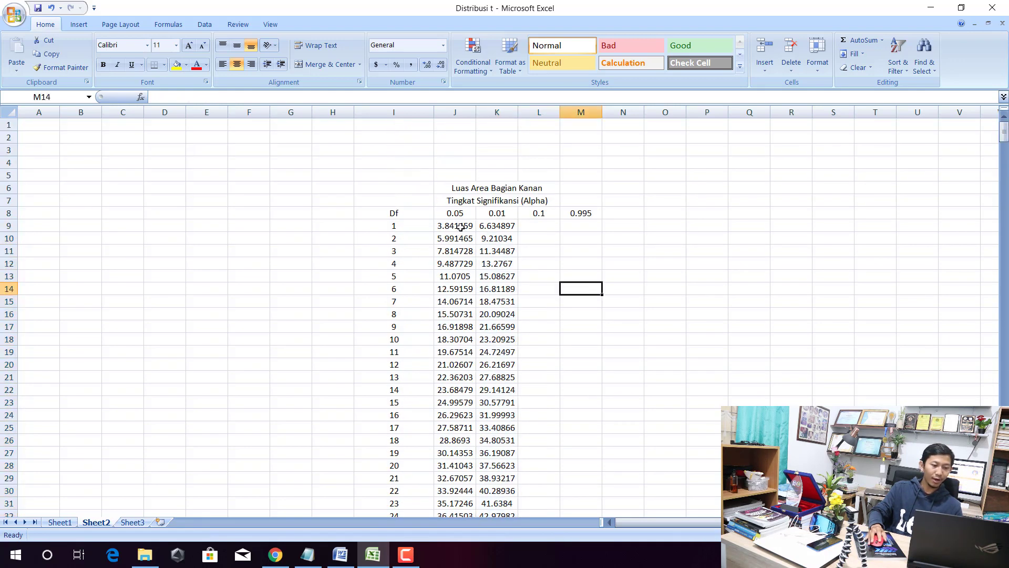
drag(461, 228, 497, 465)
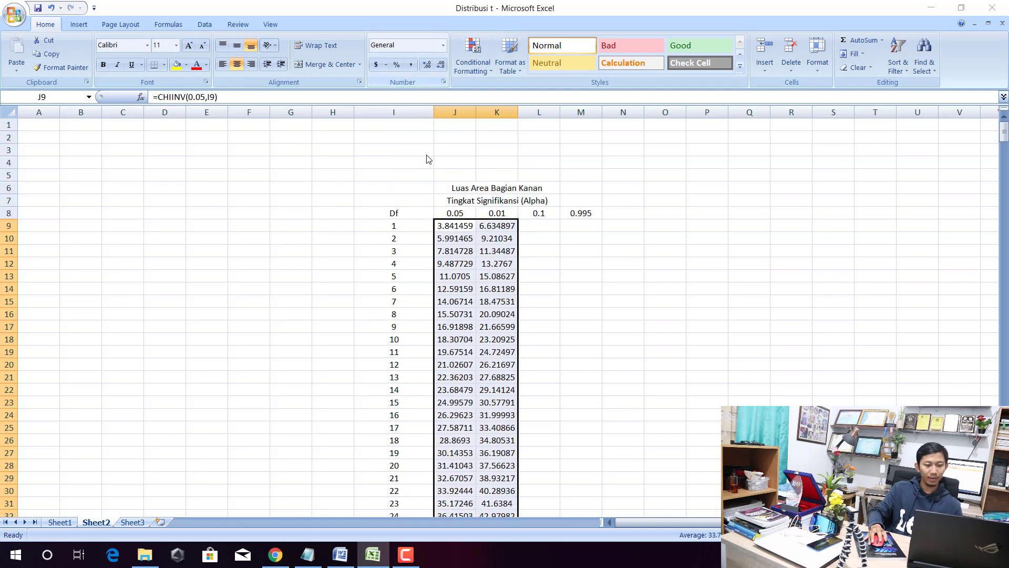
- Format the selected 0.05 and 0.01 values as Number with 3 decimal places (3.841, 6.635)
click(445, 84)
click(367, 180)
click(527, 197)
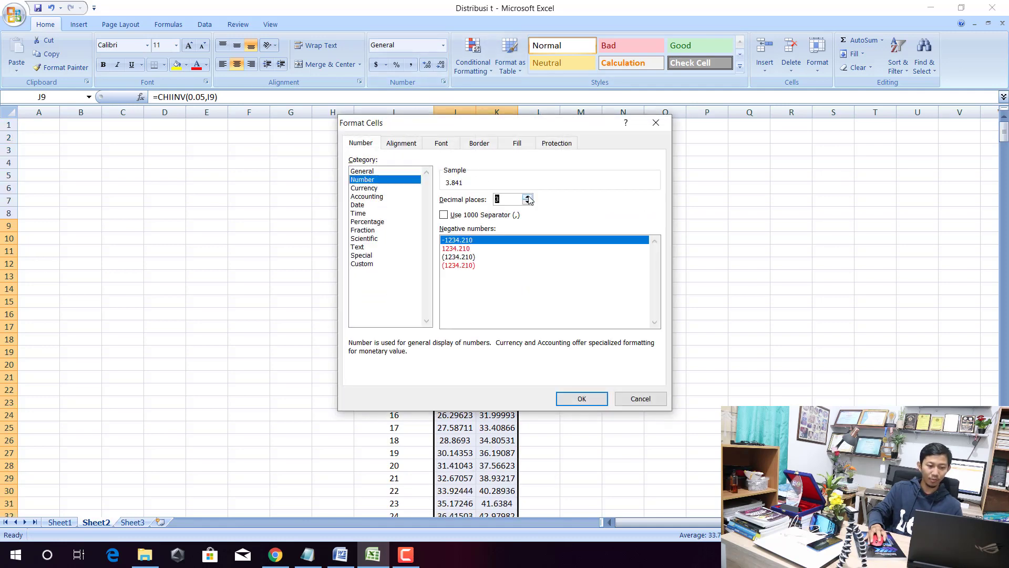
click(589, 399)
click(469, 262)
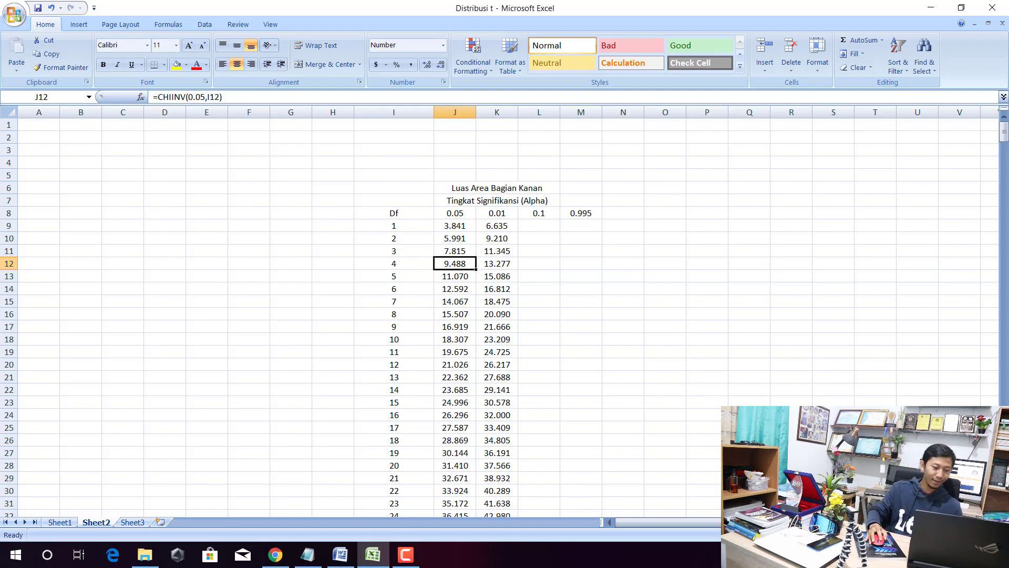
click(275, 561)
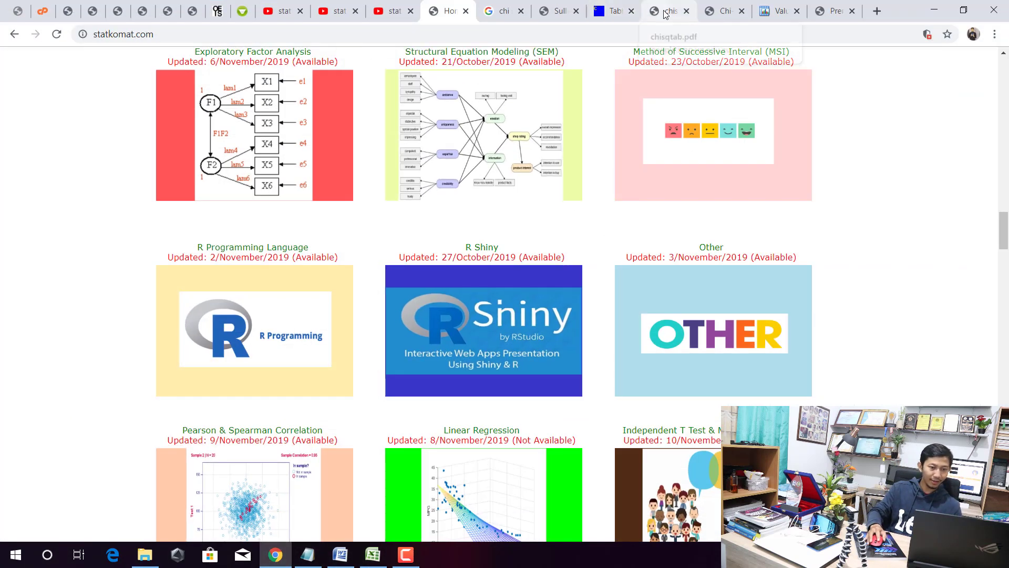
click(665, 11)
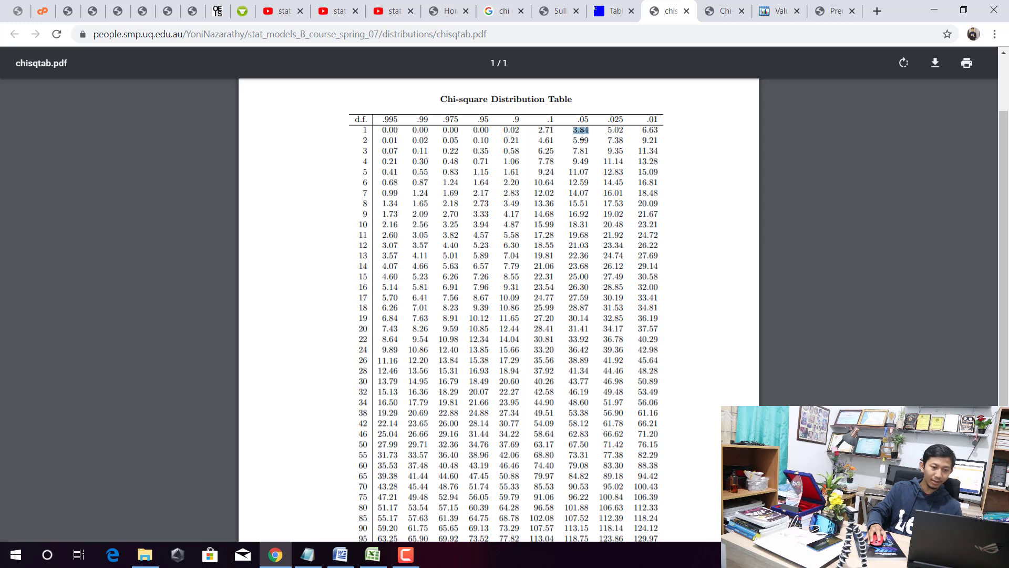
click(373, 555)
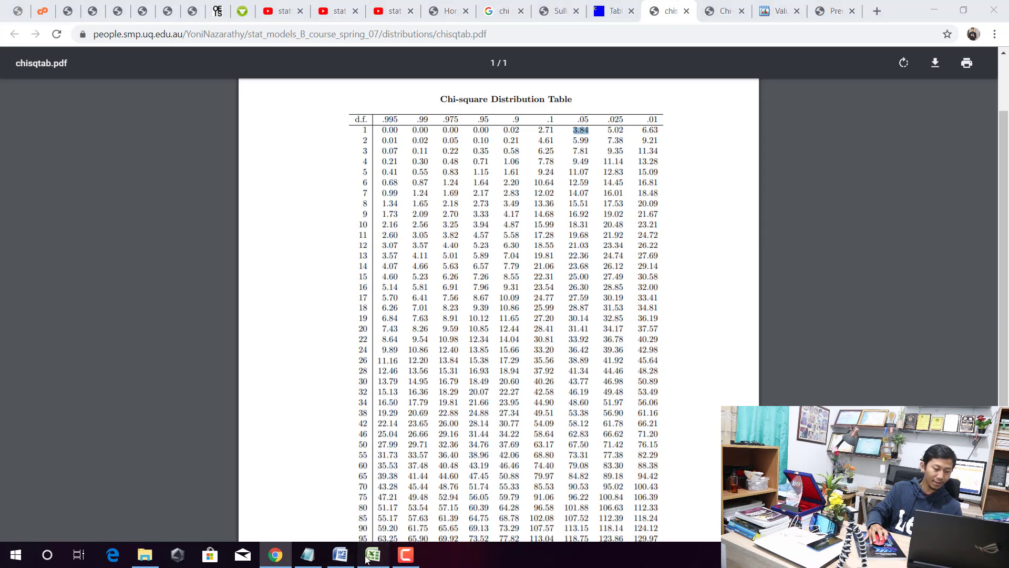
click(473, 225)
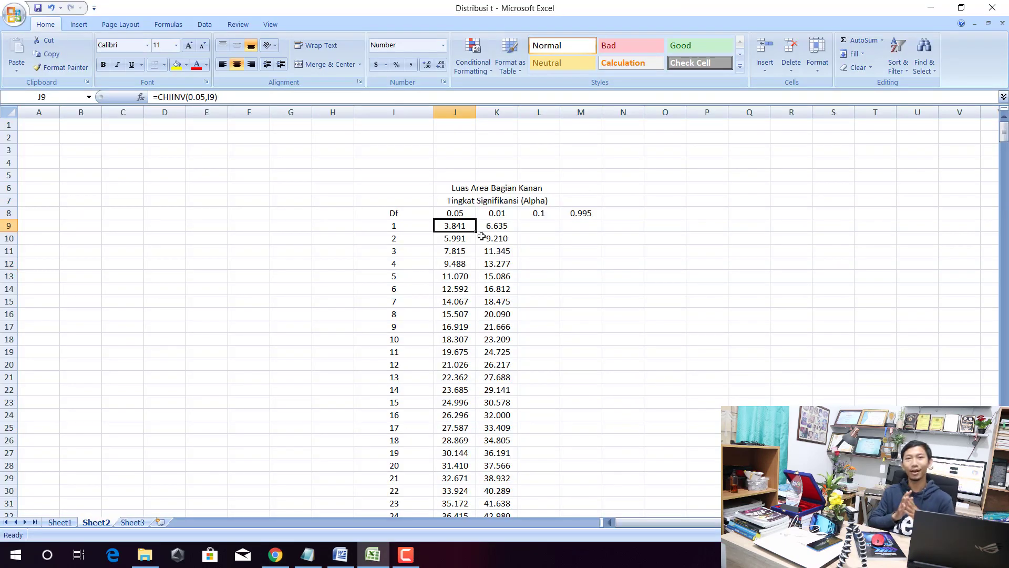
- Check the Excel values against the TablePack chi-square PDF, e.g. 13.277 at df 4, 0.01
click(276, 555)
click(610, 12)
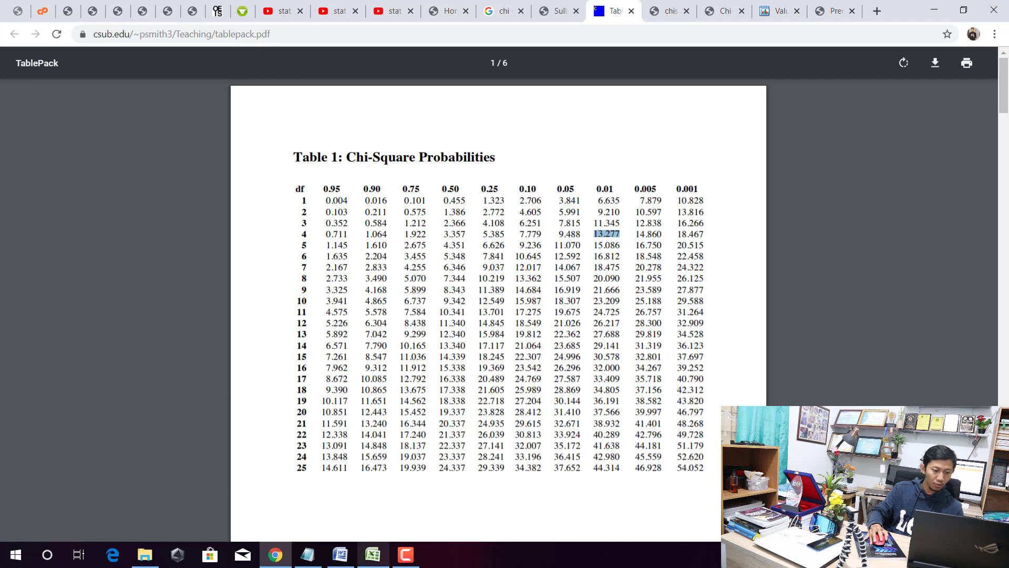
click(373, 555)
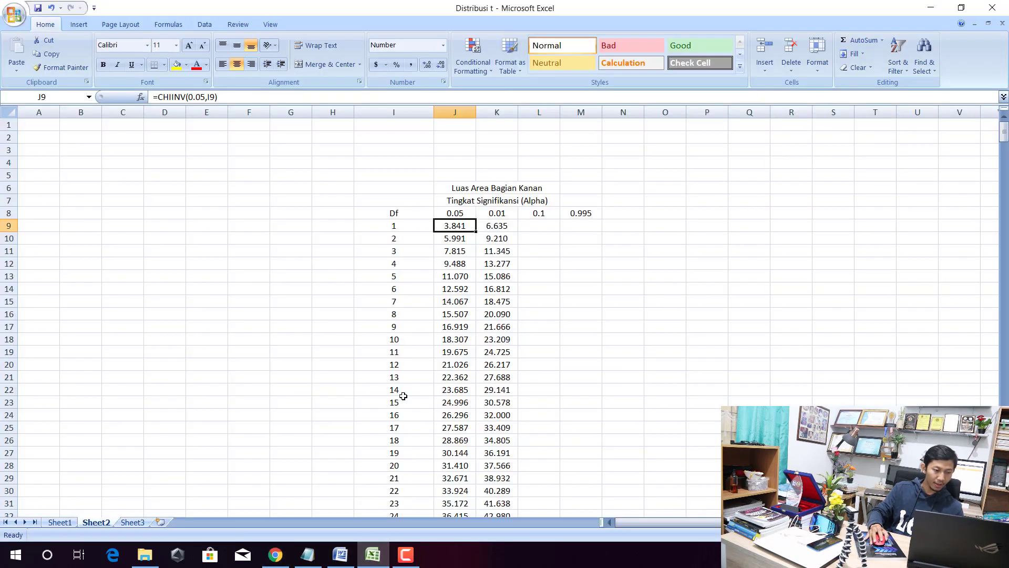
click(507, 265)
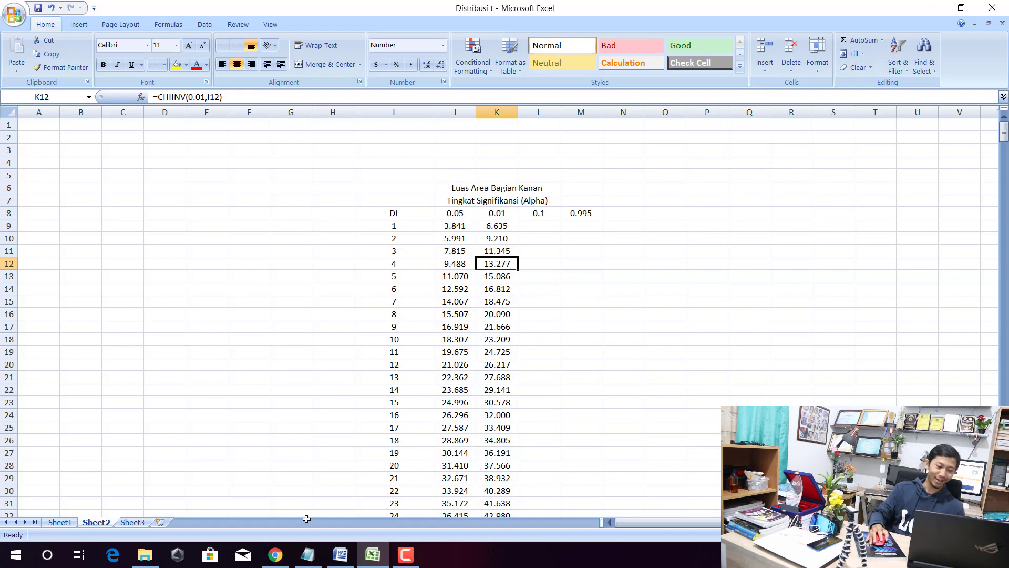
click(339, 555)
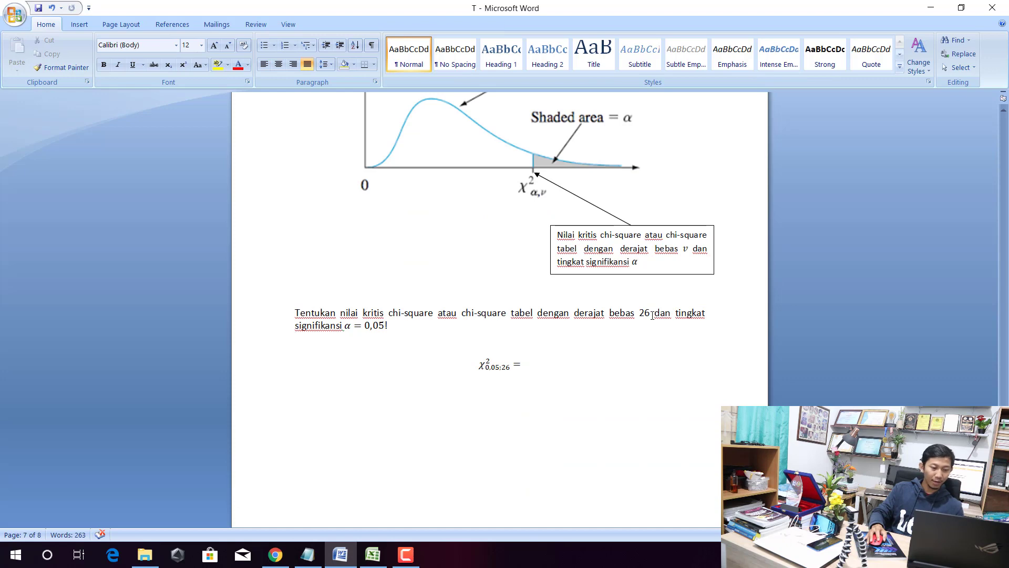
- Read 38.885 for df 26 at 0.05 in Excel and write '=38,885' after Word's χ²0.05;26 equation
click(373, 554)
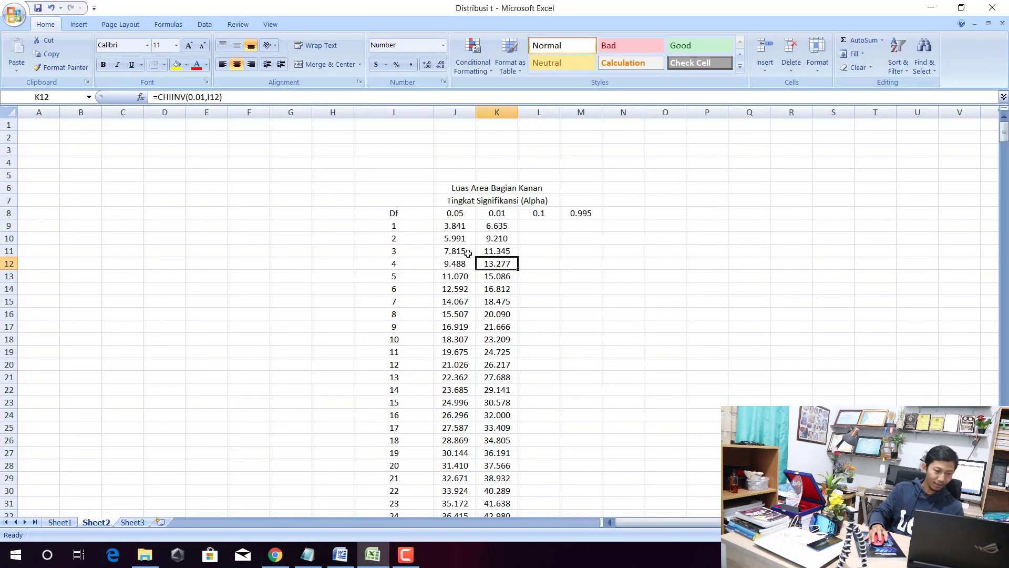
scroll(452, 461, down, 2)
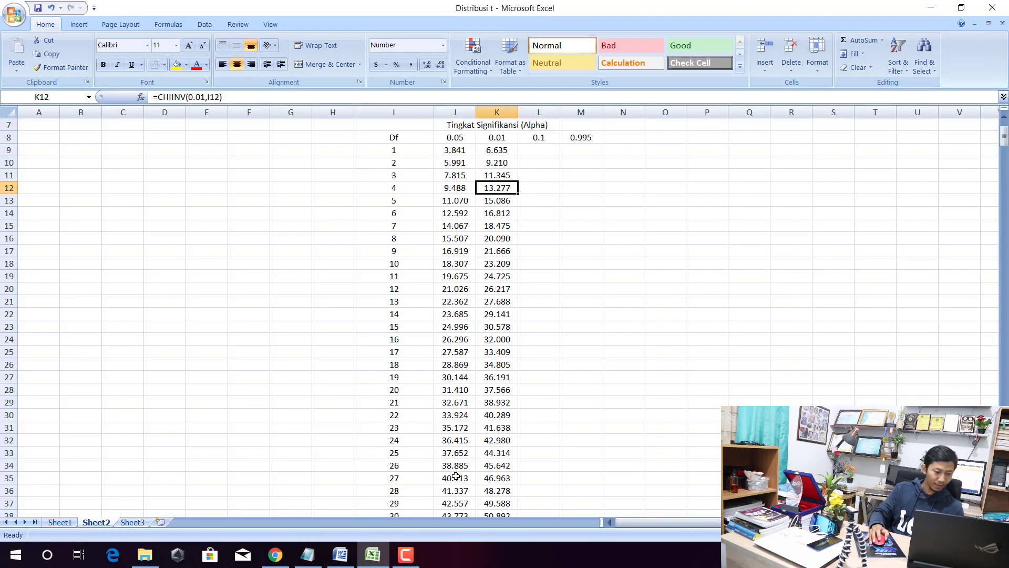
click(452, 466)
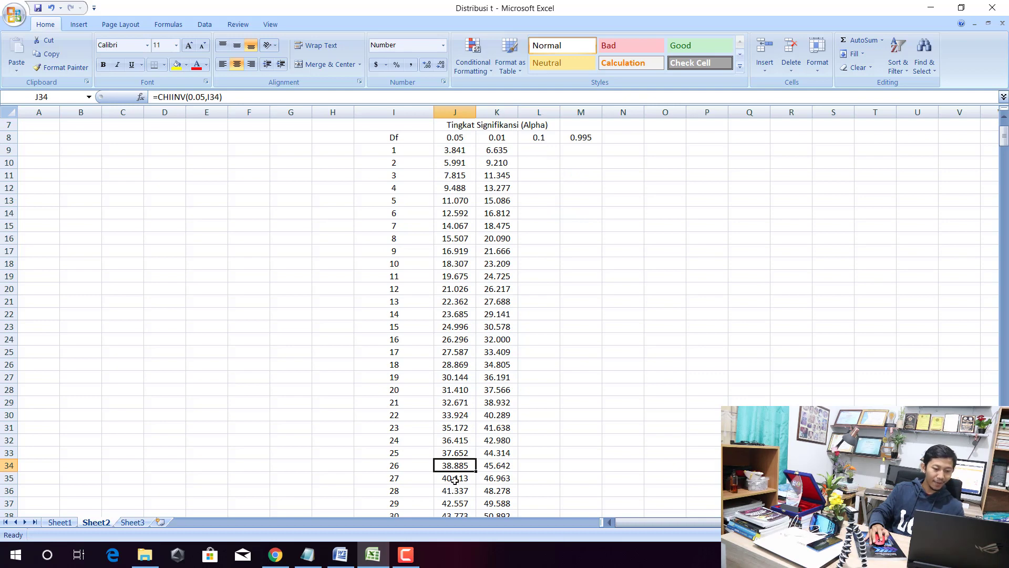
click(341, 555)
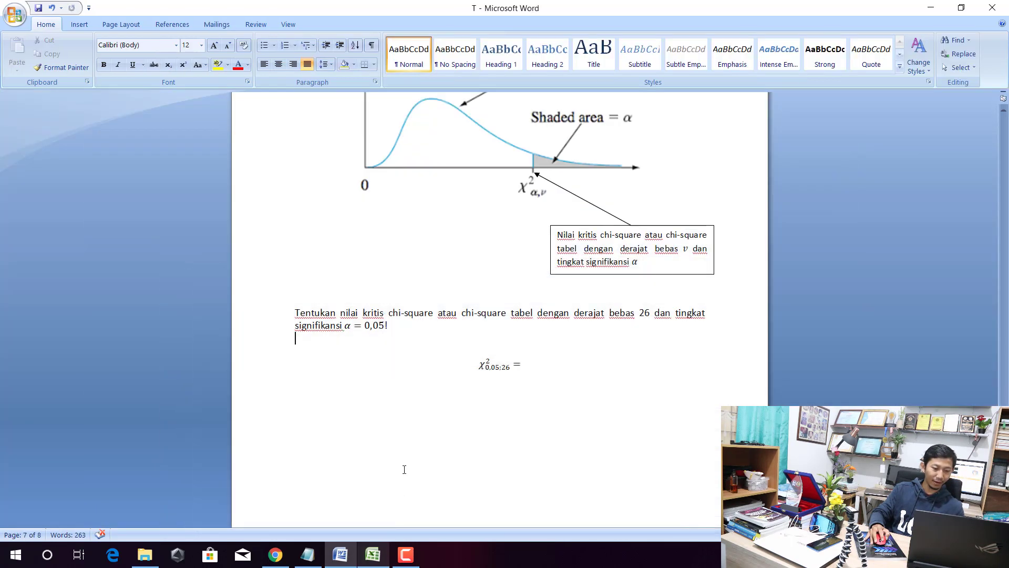
click(517, 366)
text(=)
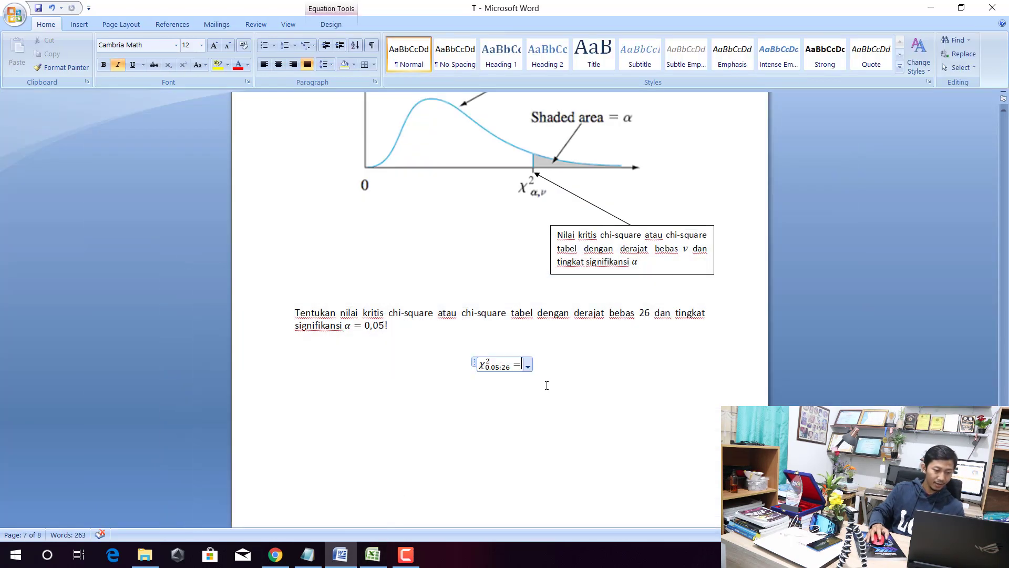
text(38,885)
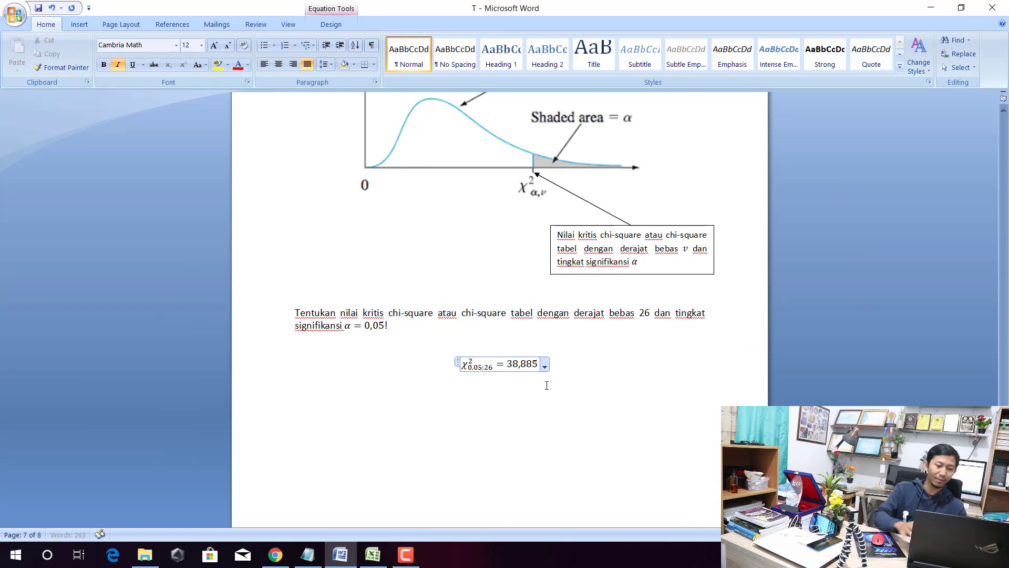
scroll(572, 335, down, 5)
scroll(572, 336, down, 4)
click(495, 350)
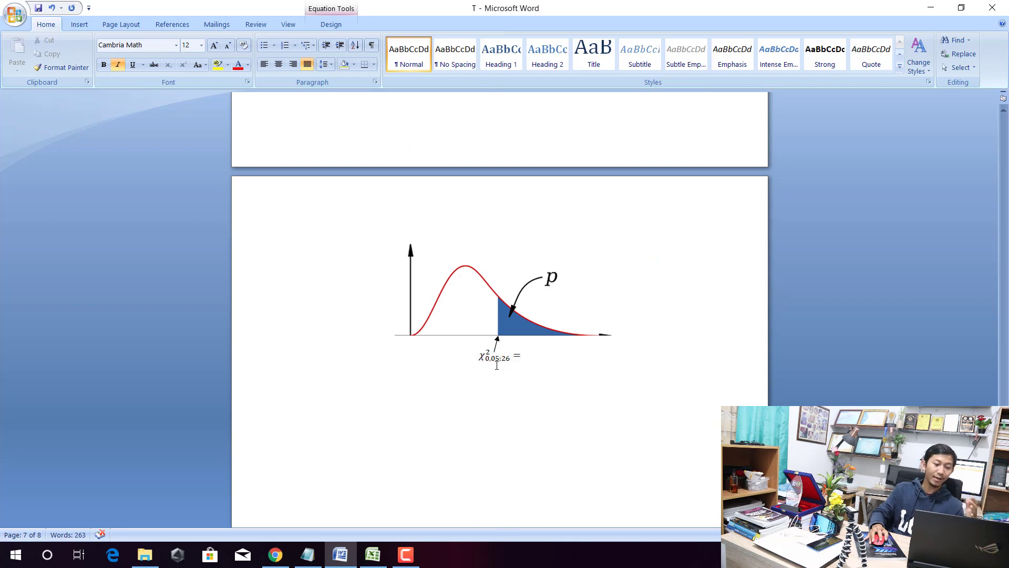
- Complete the χ²0.05;26 label under the shaded-tail chart with 38,885
click(524, 357)
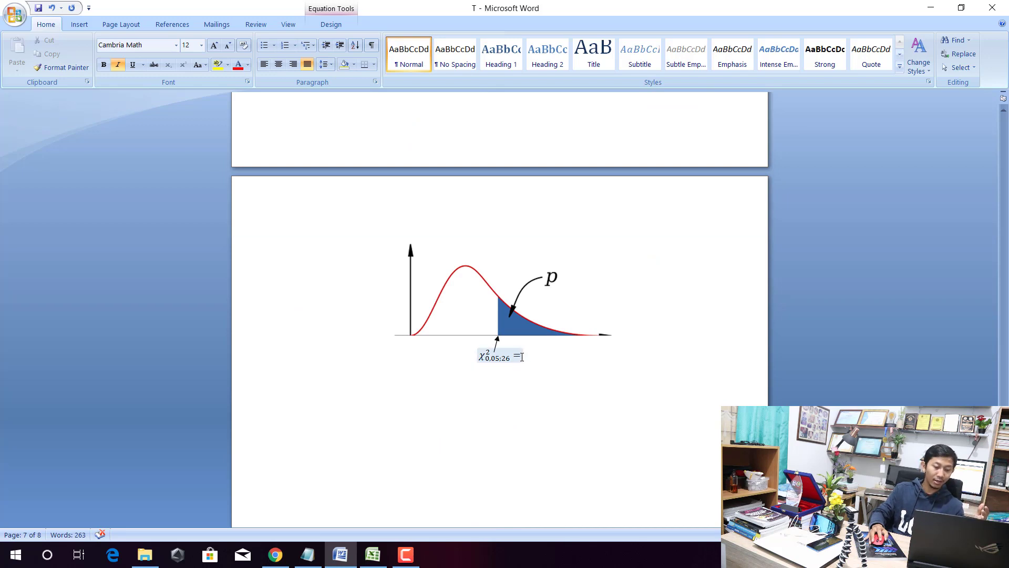
click(522, 357)
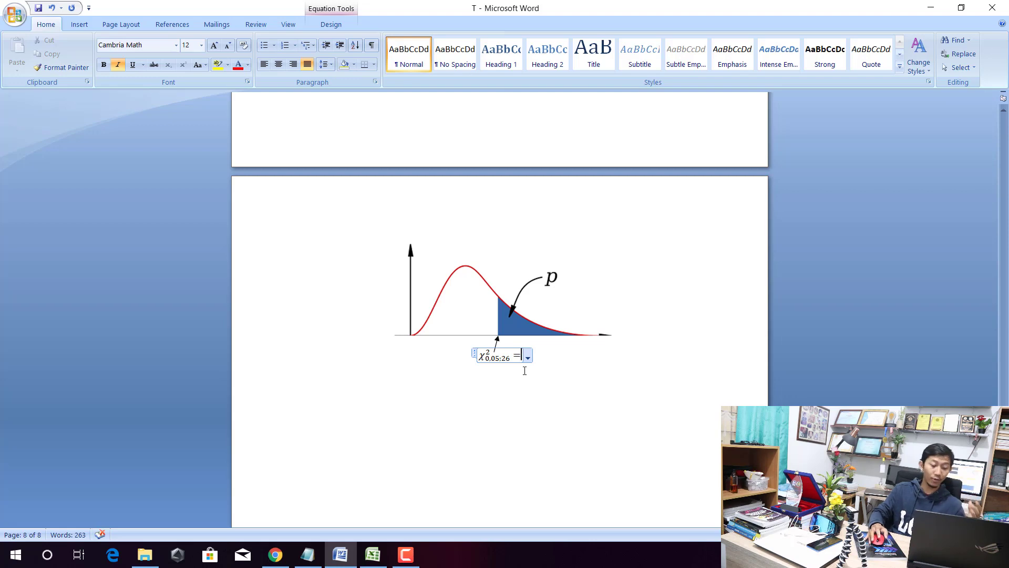
click(372, 558)
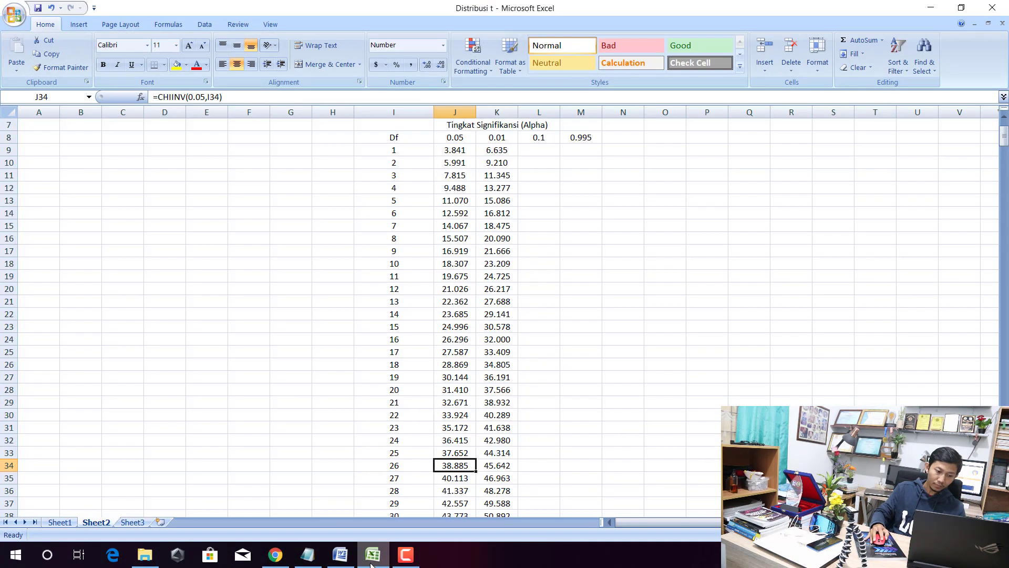
click(371, 565)
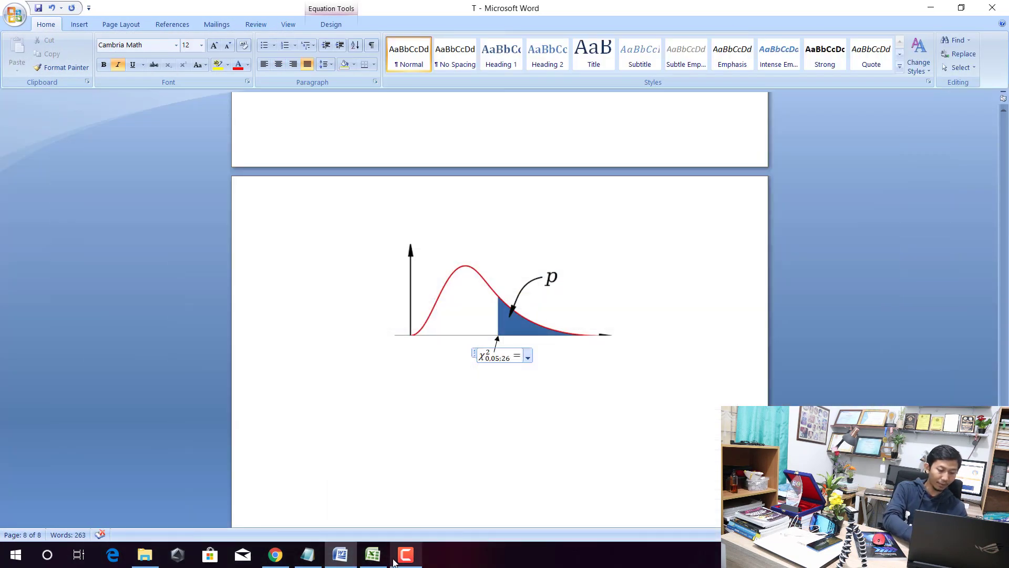
text(38,885)
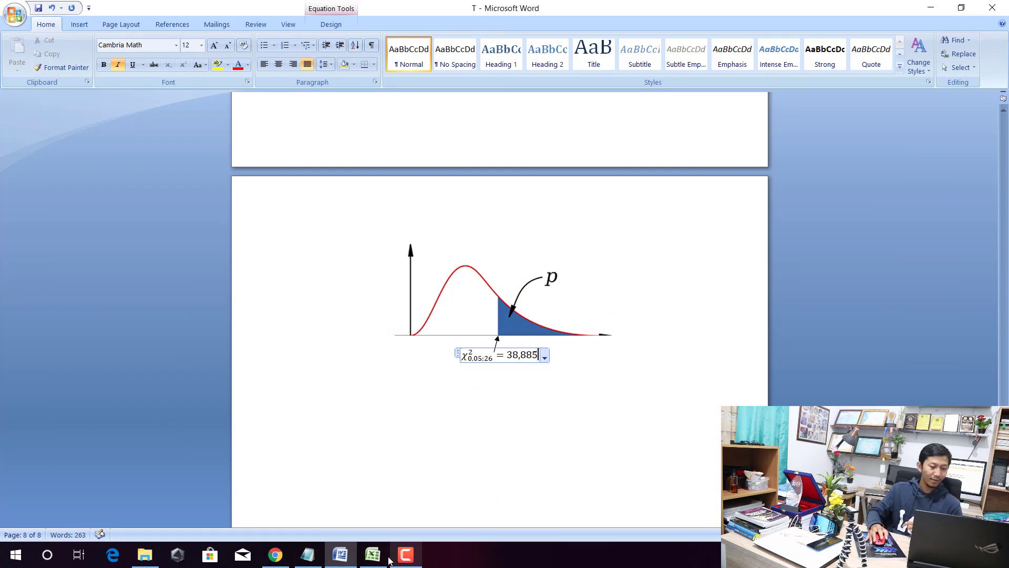
click(380, 556)
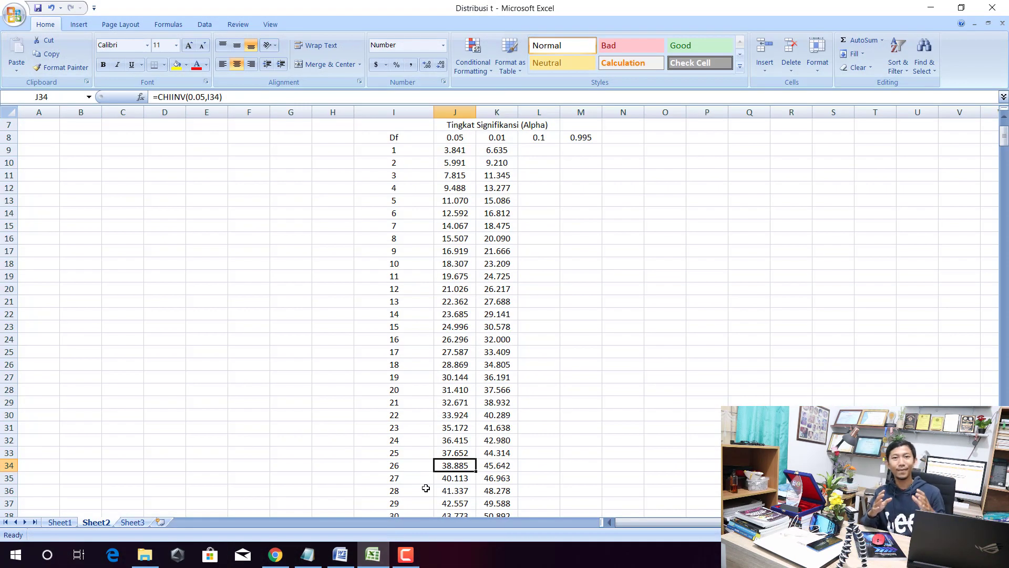